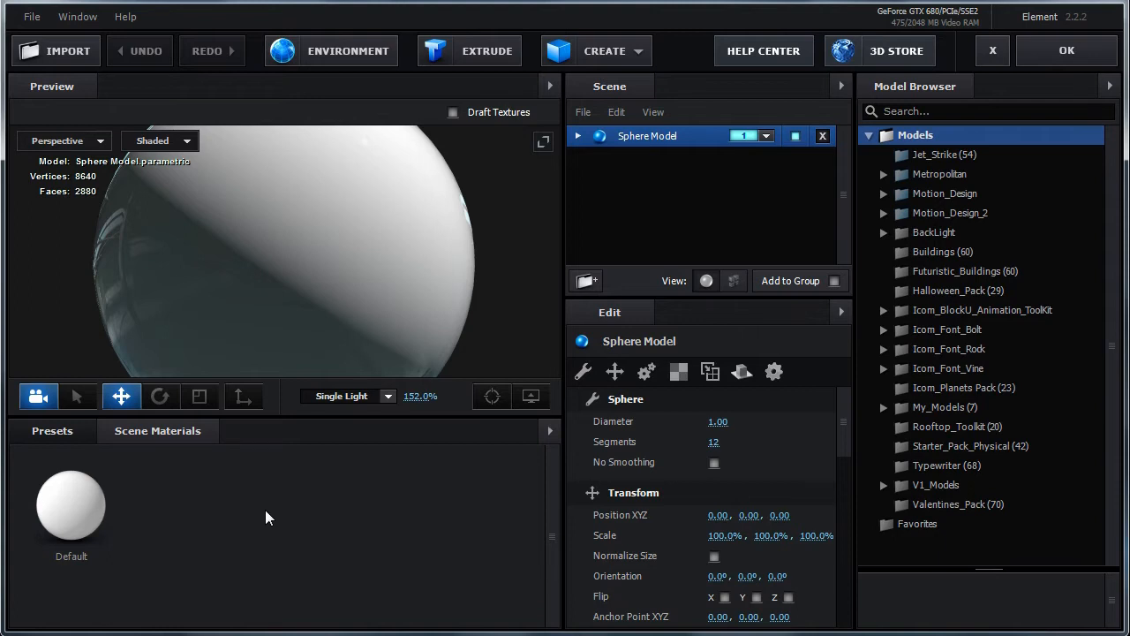
# Apply the GreyScale_01 material preset from the Materials presets to the sphere model.
pyautogui.click(71, 503)
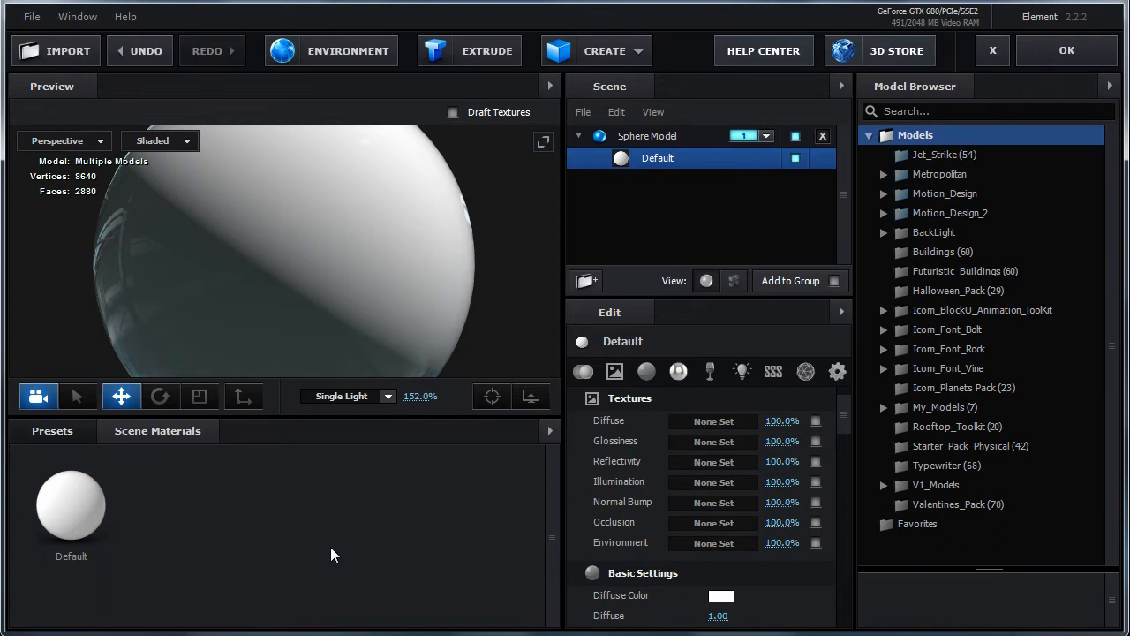
pyautogui.click(61, 430)
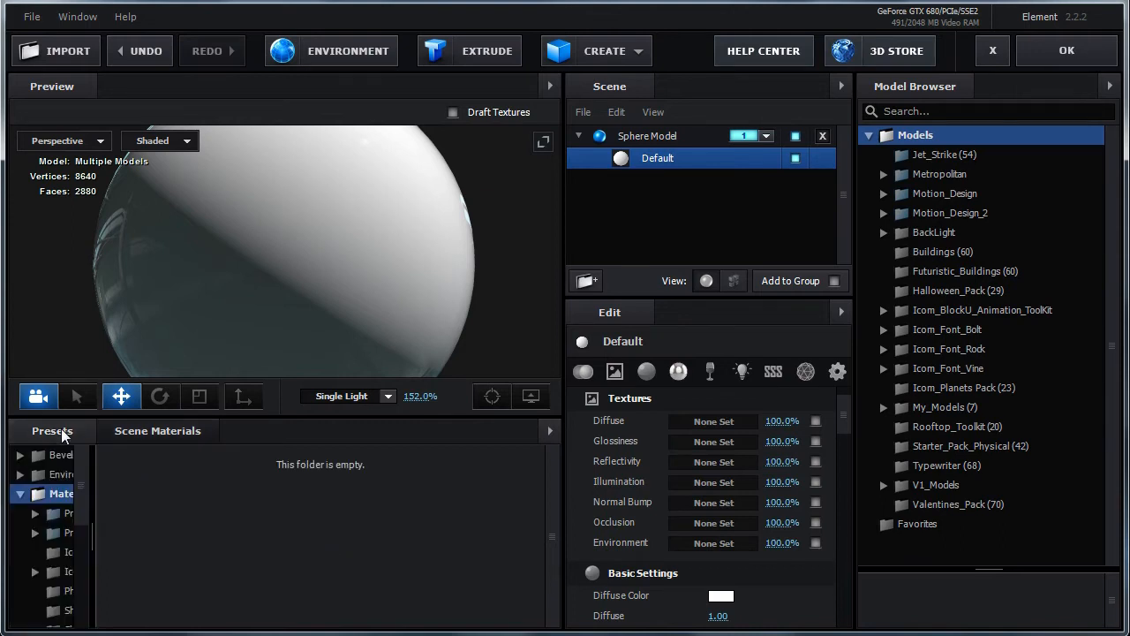
pyautogui.moveTo(104, 496)
pyautogui.mouseDown()
pyautogui.moveTo(254, 494)
pyautogui.moveTo(83, 498)
pyautogui.mouseUp()
pyautogui.click(140, 550)
pyautogui.moveTo(548, 479)
pyautogui.mouseDown()
pyautogui.moveTo(546, 548)
pyautogui.moveTo(547, 489)
pyautogui.mouseUp()
pyautogui.scroll(1, 174, 485)
pyautogui.moveTo(135, 495); pyautogui.dragTo(217, 307)
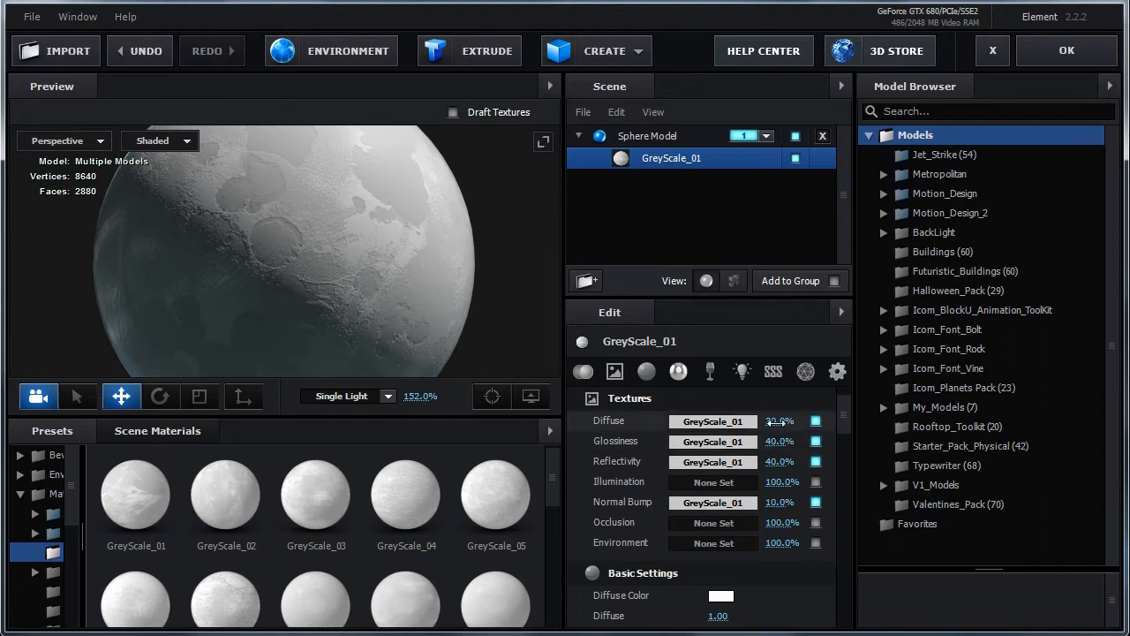
# Set GreyScale_01's Glossiness to 44%, Reflectivity to 45% and Normal Bump to 9%, and apply the GreyScale_02 preset to the sphere.
pyautogui.moveTo(781, 423)
pyautogui.mouseDown()
pyautogui.moveTo(805, 421)
pyautogui.moveTo(776, 423)
pyautogui.moveTo(774, 444)
pyautogui.moveTo(787, 445)
pyautogui.moveTo(779, 462)
pyautogui.mouseUp()
pyautogui.moveTo(778, 503); pyautogui.dragTo(774, 505)
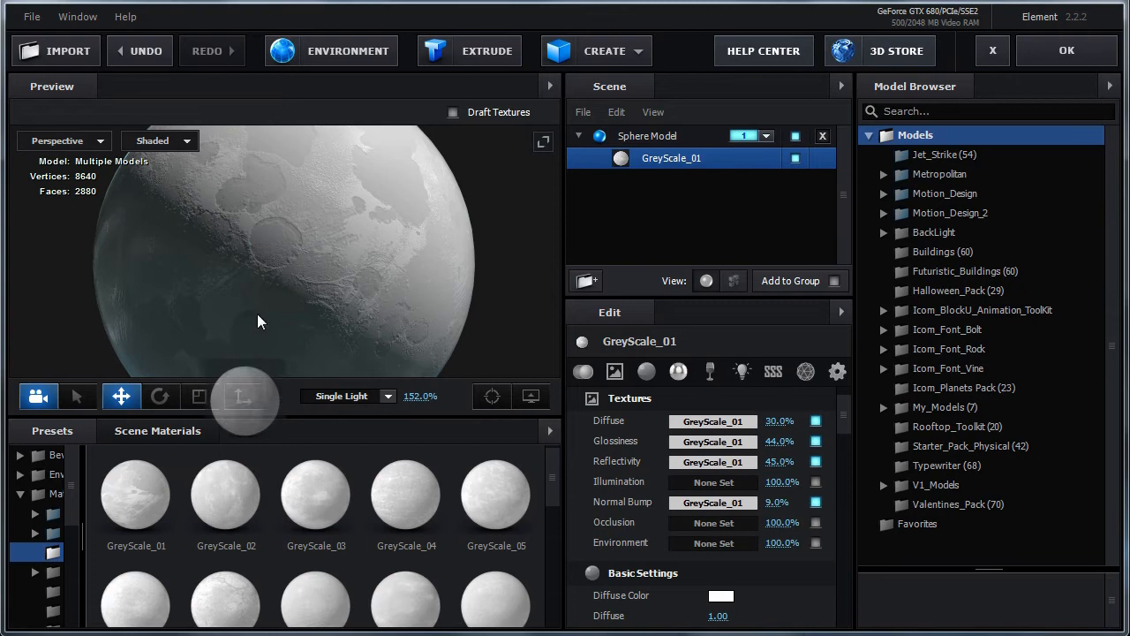
pyautogui.click(253, 482)
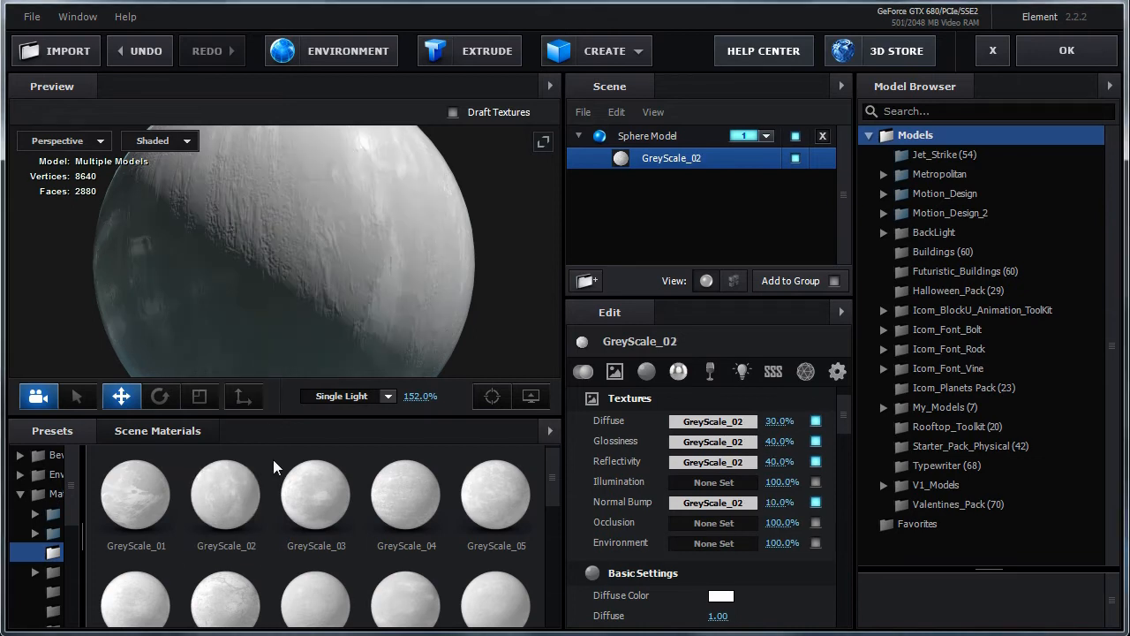
pyautogui.moveTo(278, 308)
pyautogui.mouseDown()
pyautogui.moveTo(294, 317)
pyautogui.moveTo(313, 307)
pyautogui.moveTo(261, 324)
pyautogui.moveTo(267, 311)
pyautogui.mouseUp()
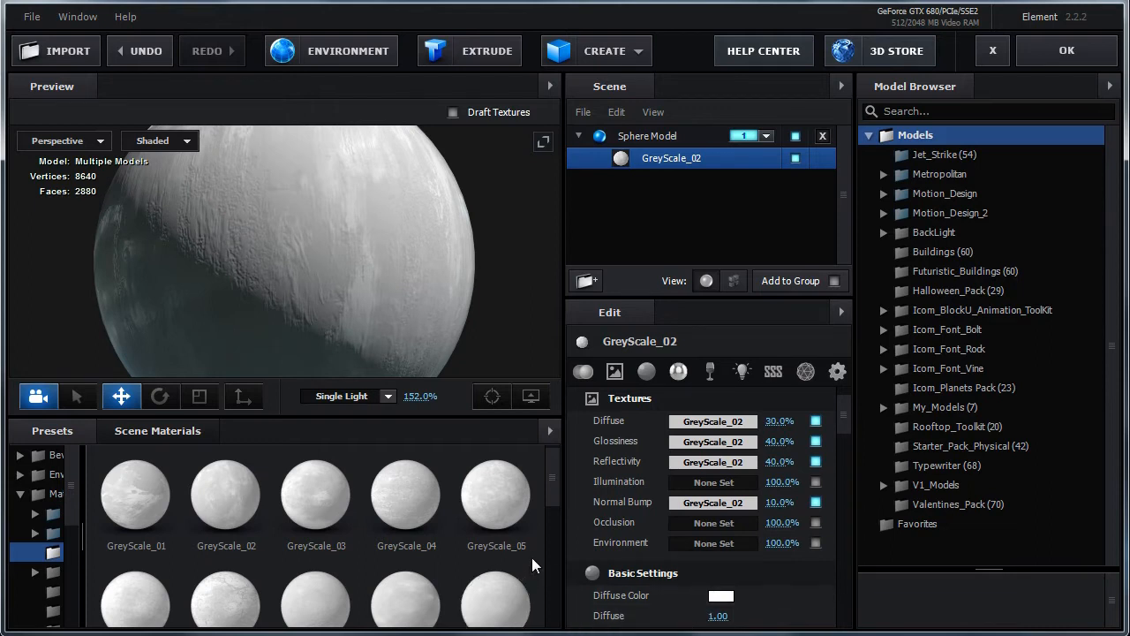
# Change the diffuse color of the sphere's GreyScale_02 material to a saturated golden orange.
pyautogui.moveTo(844, 413); pyautogui.dragTo(852, 437)
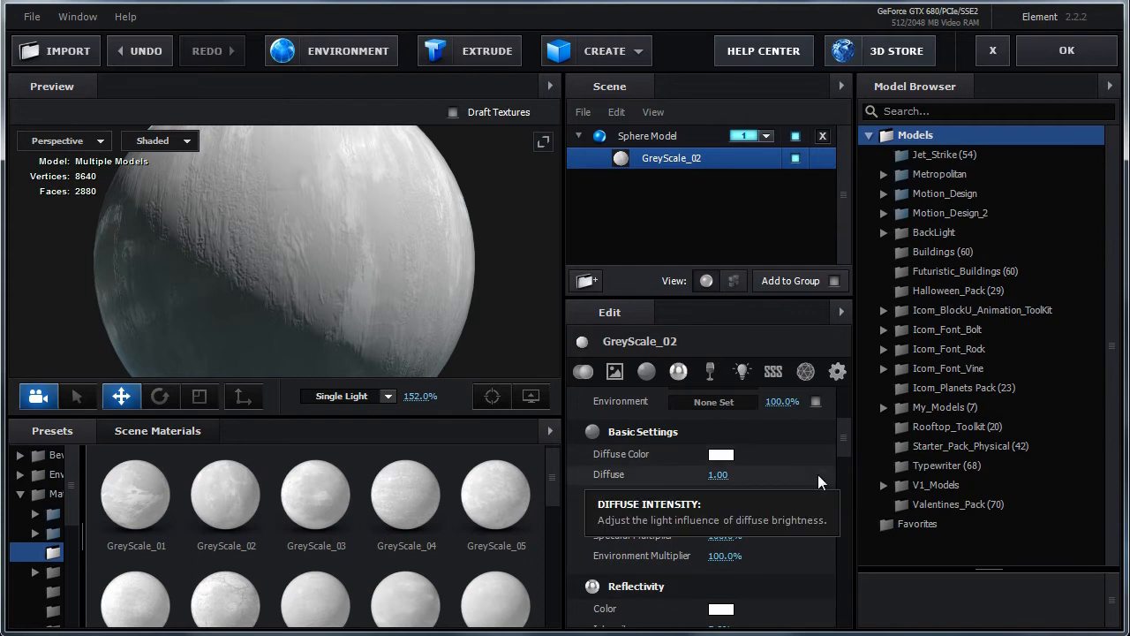
pyautogui.click(720, 454)
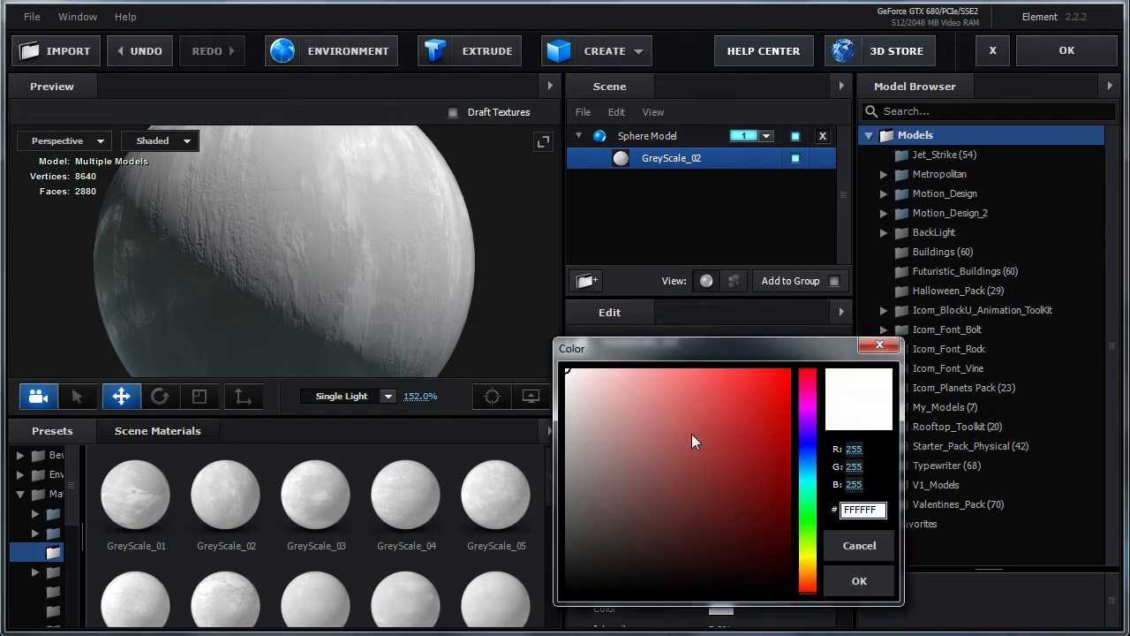
pyautogui.moveTo(809, 571); pyautogui.dragTo(810, 566)
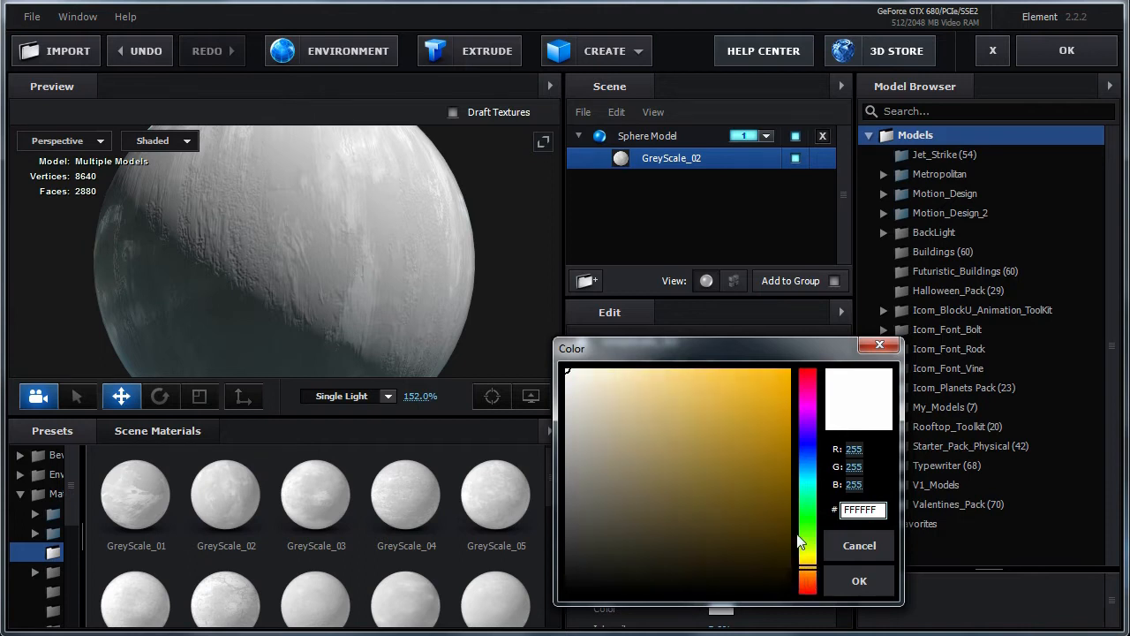
pyautogui.moveTo(789, 392); pyautogui.dragTo(802, 366)
pyautogui.click(855, 581)
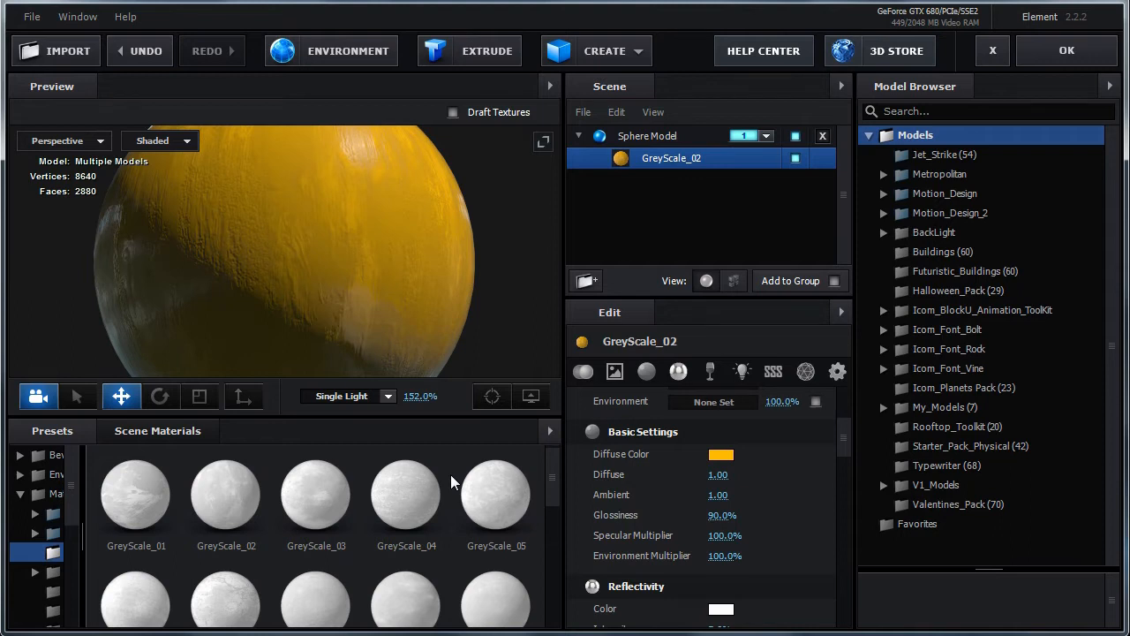
# Apply the GreyScale_03 preset to the sphere, review its texture channels and show the materials in the scene.
pyautogui.moveTo(317, 508); pyautogui.dragTo(333, 311)
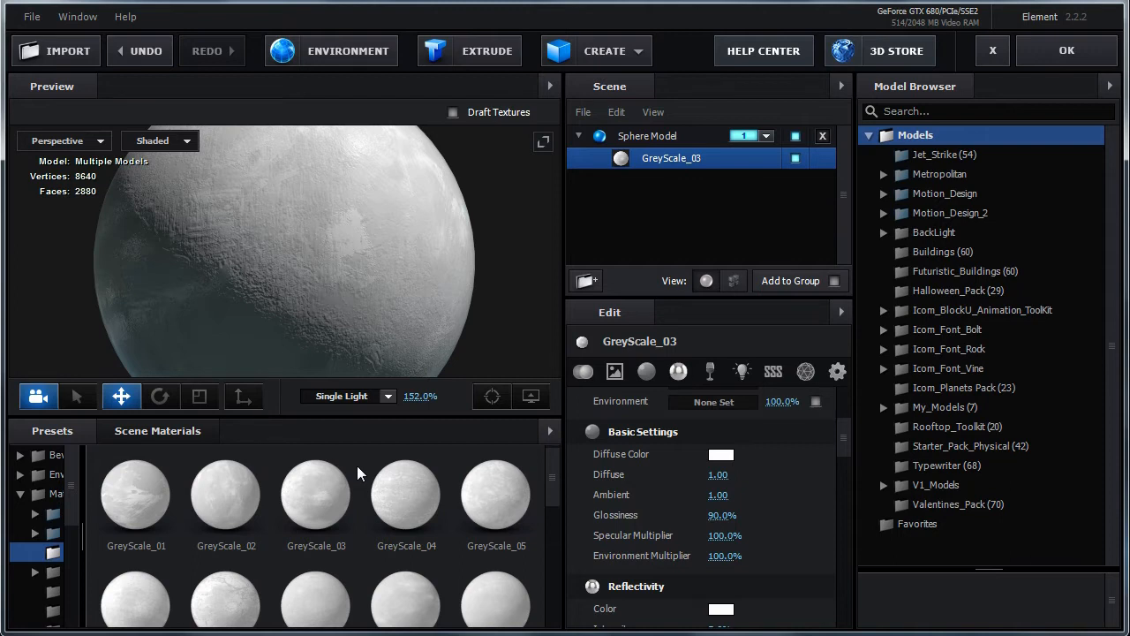
pyautogui.moveTo(549, 462)
pyautogui.mouseDown()
pyautogui.moveTo(551, 582)
pyautogui.moveTo(549, 450)
pyautogui.mouseUp()
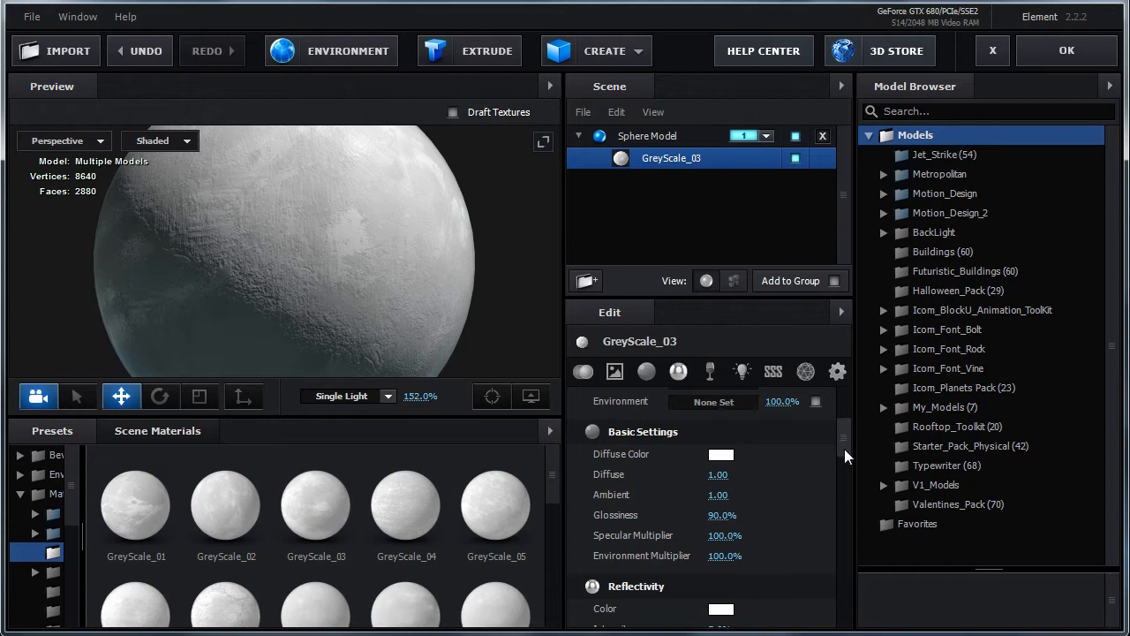
pyautogui.moveTo(844, 448); pyautogui.dragTo(840, 407)
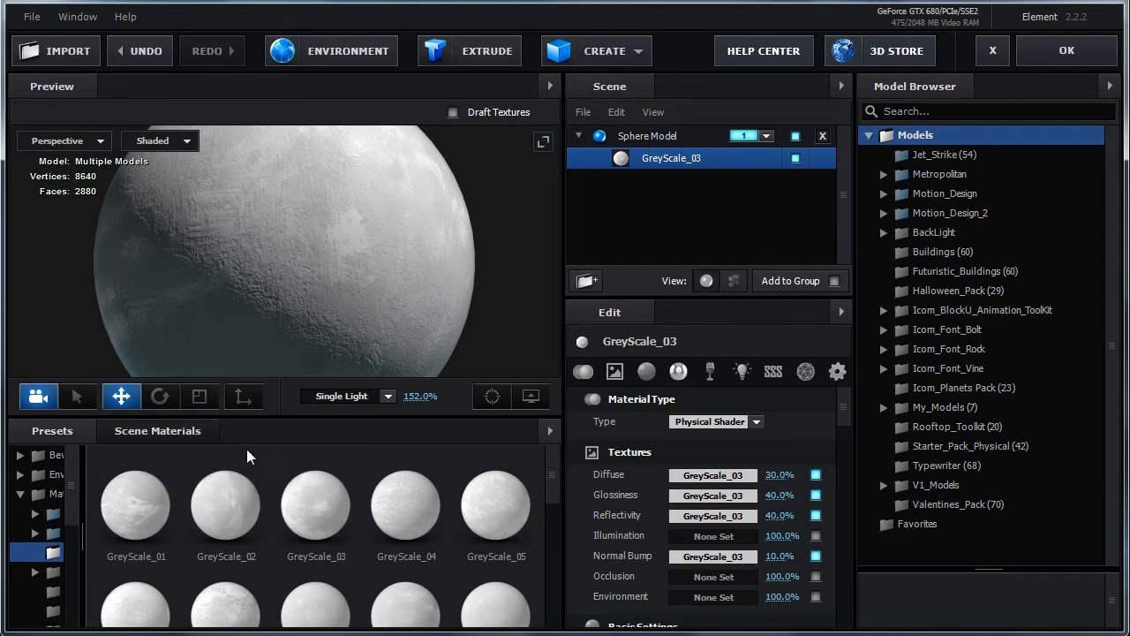
pyautogui.click(181, 434)
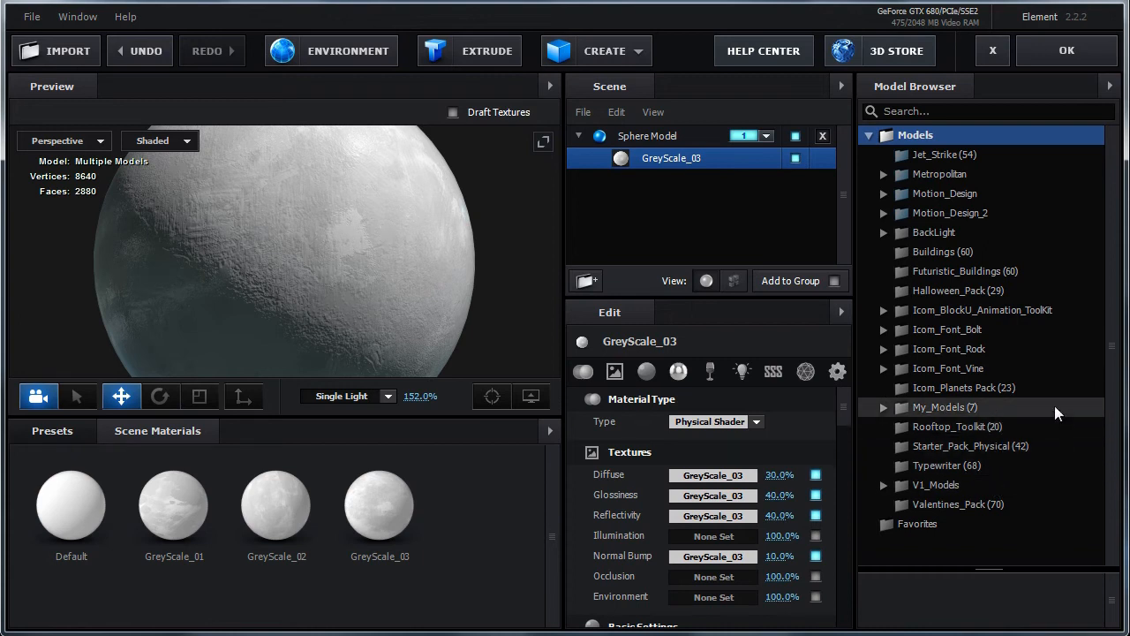
# Add the Beam_04 model from the Beams folder of Motion_Design_2 to the scene.
pyautogui.doubleClick(949, 215)
pyautogui.scroll(-3, 1042, 256)
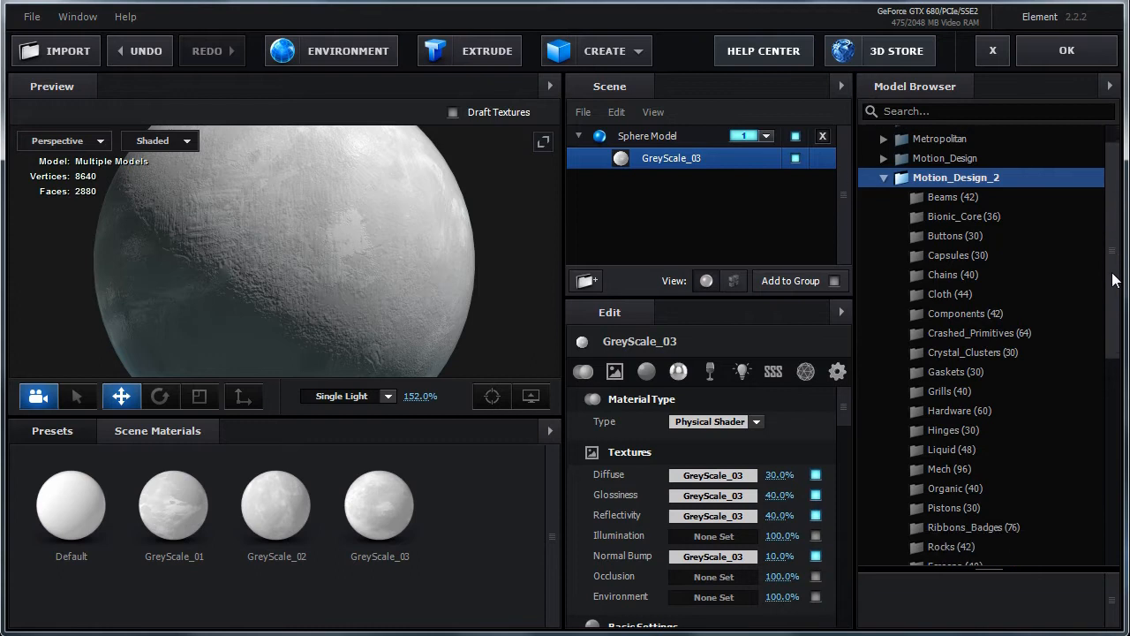
pyautogui.click(973, 167)
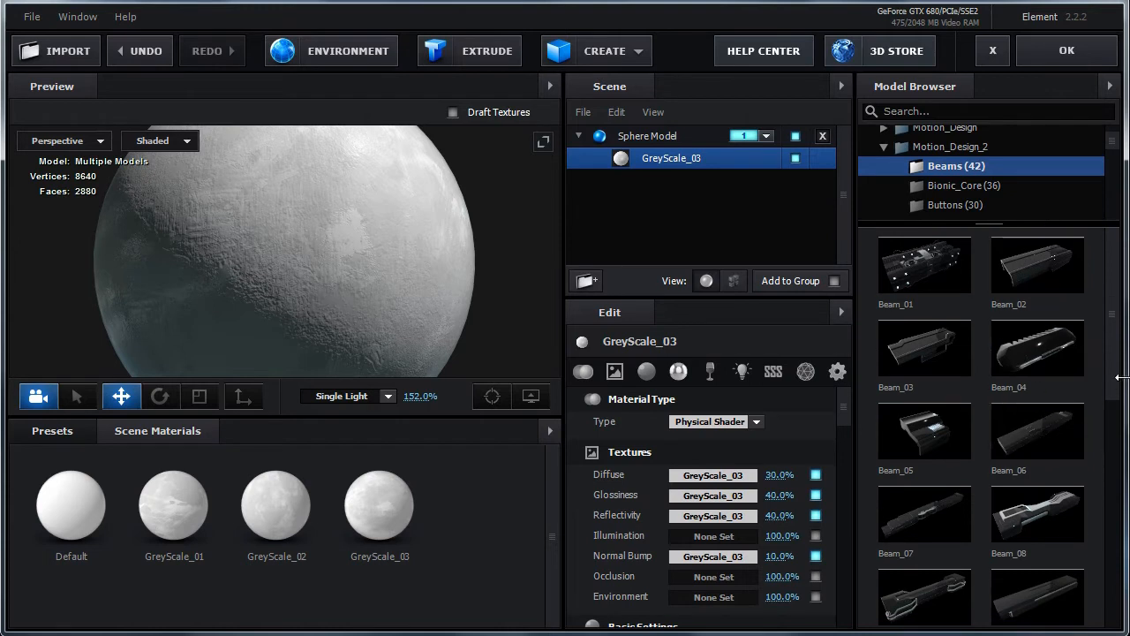
pyautogui.click(1048, 352)
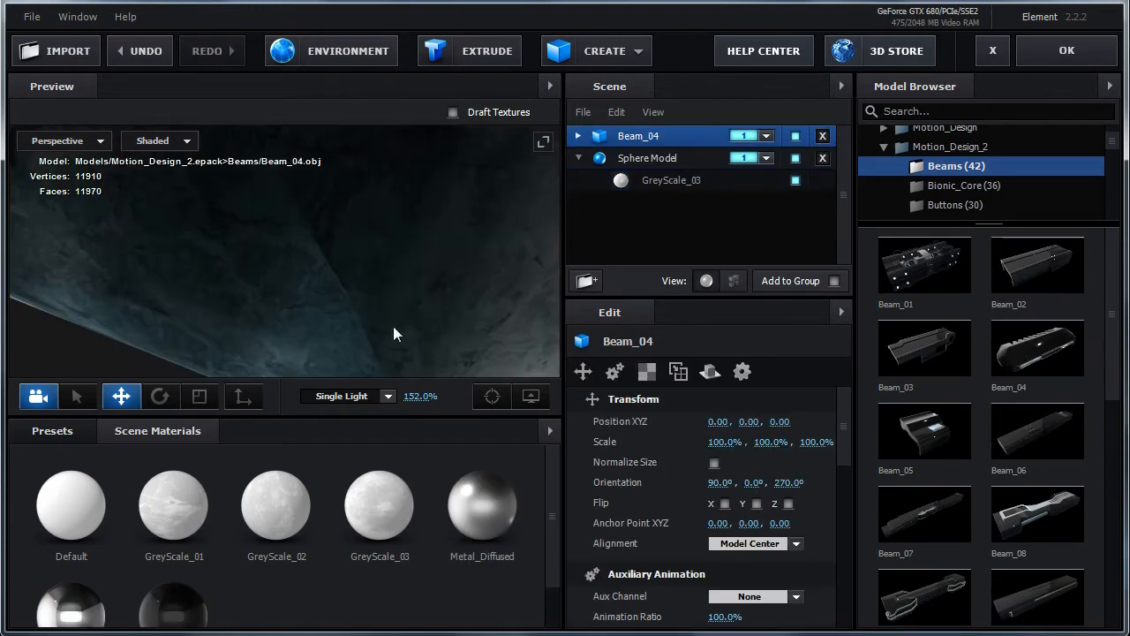
# Examine the reflections on Beam_04's glossy black surface from several angles and distances.
pyautogui.scroll(-3, 422, 279)
pyautogui.moveTo(422, 279); pyautogui.dragTo(308, 292)
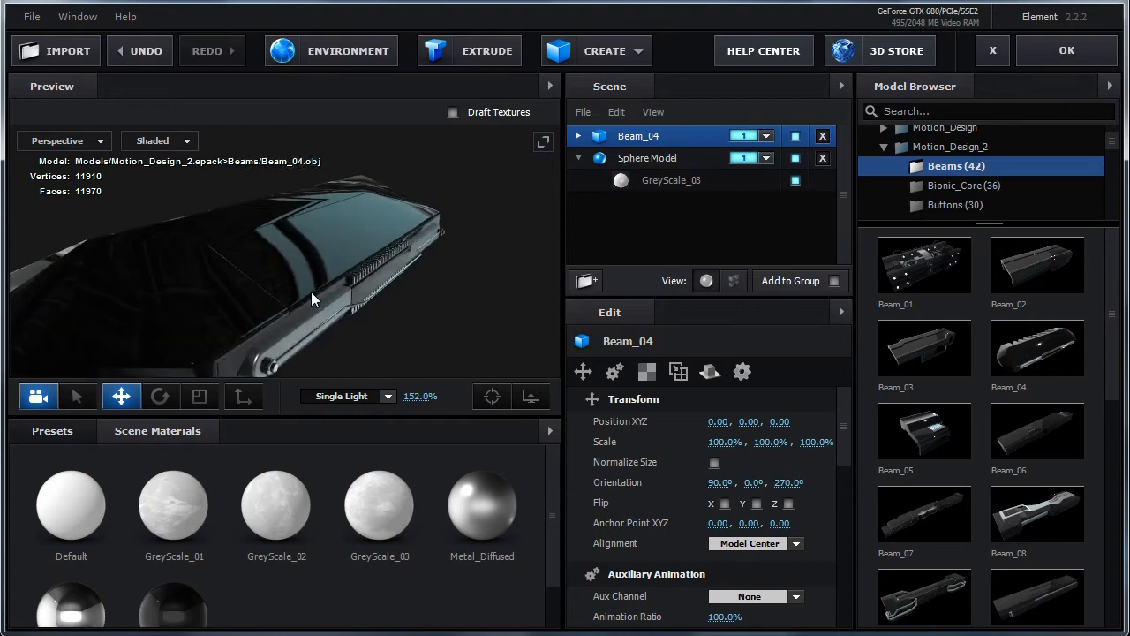
pyautogui.moveTo(303, 342); pyautogui.dragTo(400, 271)
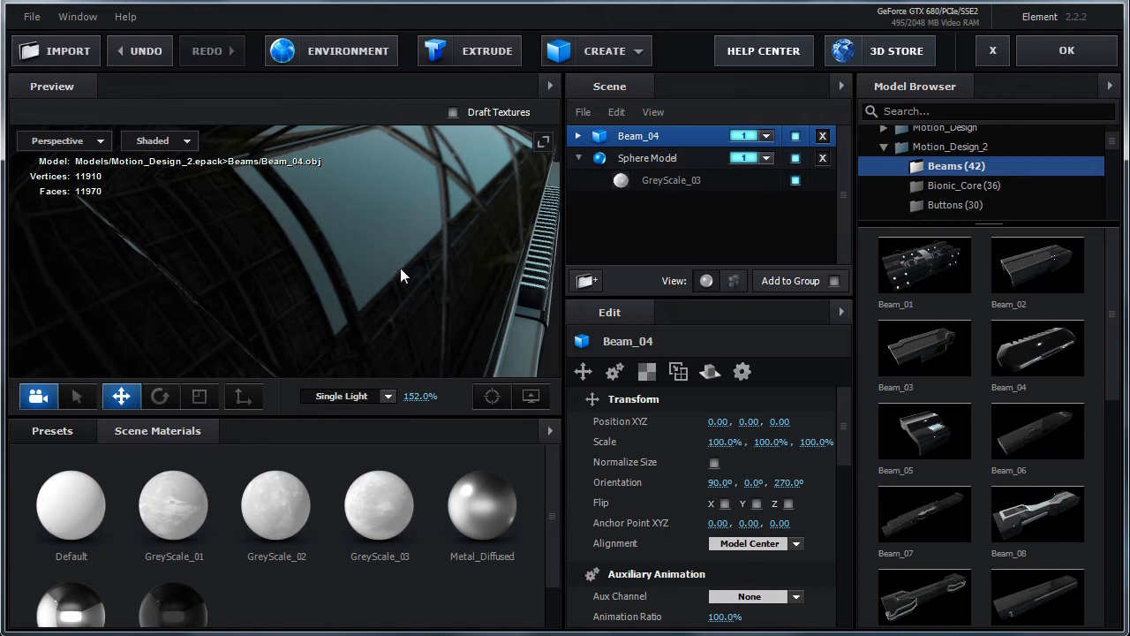
pyautogui.moveTo(407, 236)
pyautogui.mouseDown()
pyautogui.moveTo(400, 244)
pyautogui.moveTo(410, 236)
pyautogui.moveTo(401, 229)
pyautogui.mouseUp()
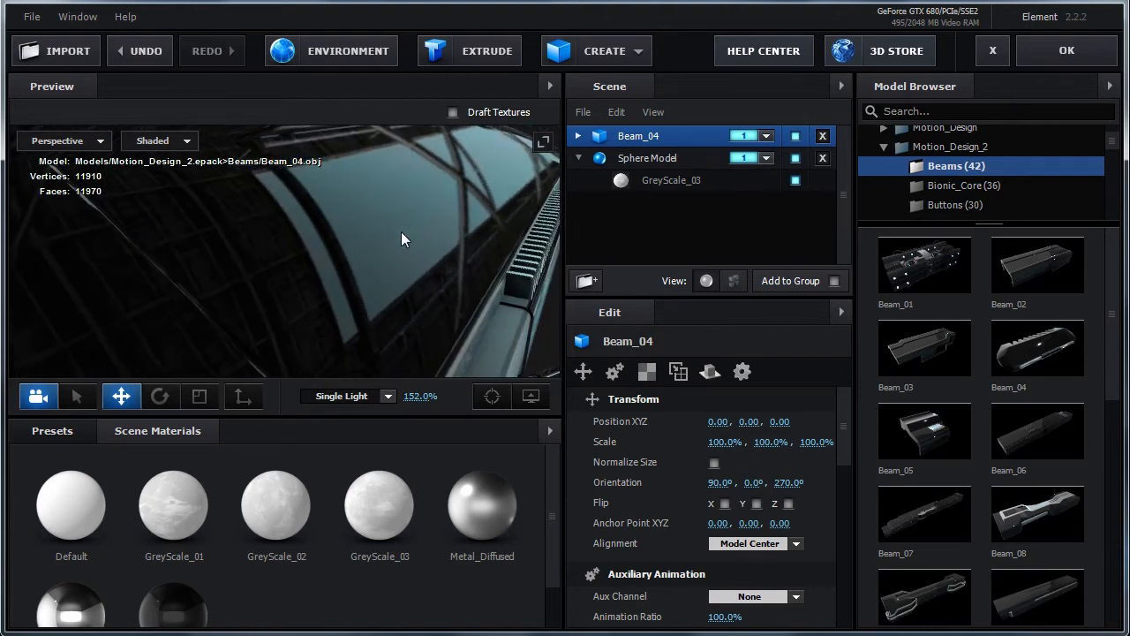
pyautogui.moveTo(361, 282); pyautogui.dragTo(413, 298)
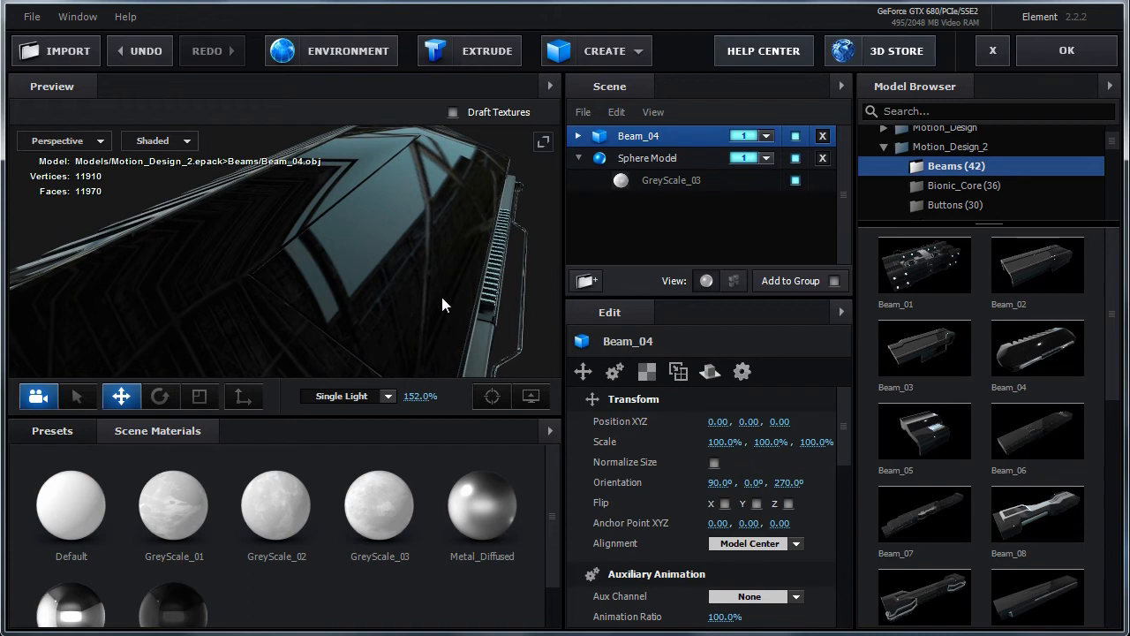
pyautogui.scroll(5, 441, 296)
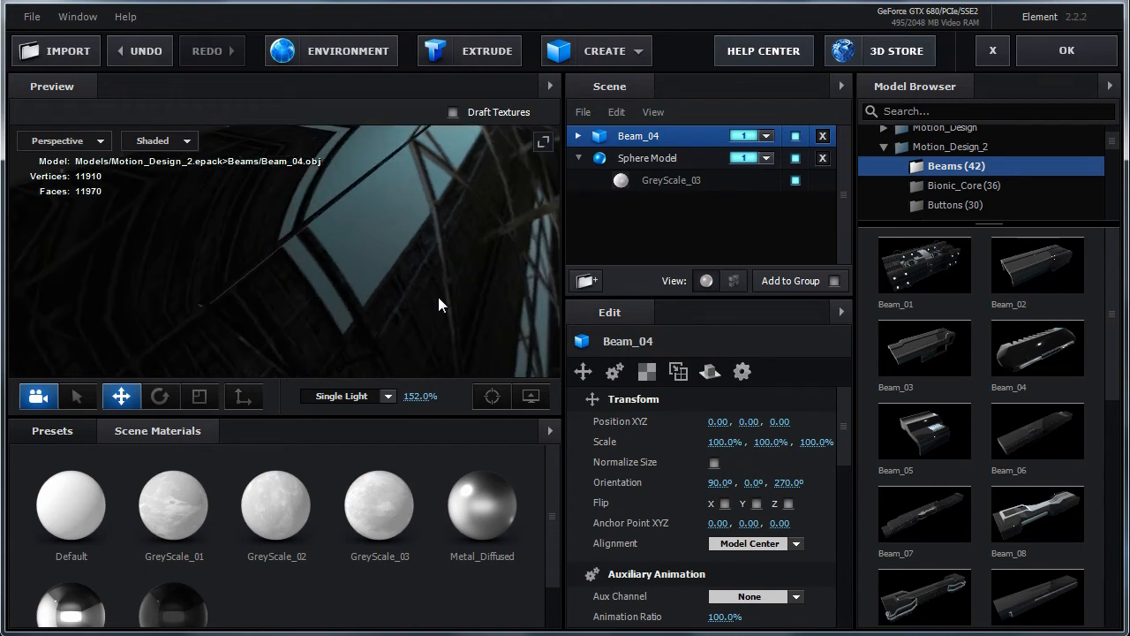
pyautogui.moveTo(430, 295); pyautogui.dragTo(367, 294)
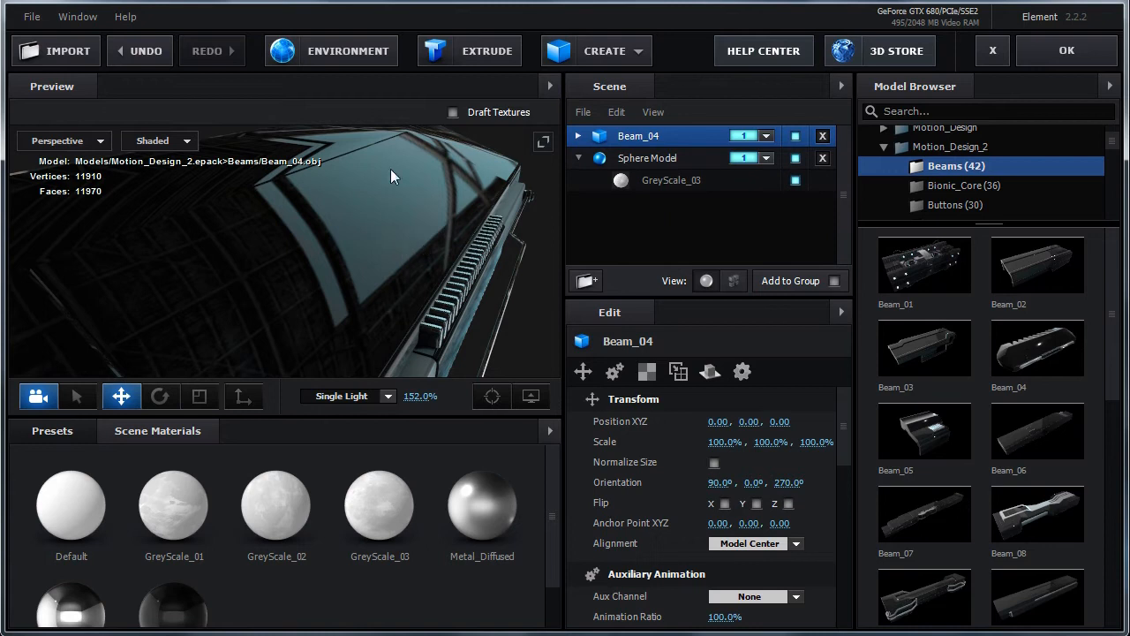
# Inspect the Glossiness texture of the GreyScale_02 scene material and copy that texture channel.
pyautogui.click(285, 509)
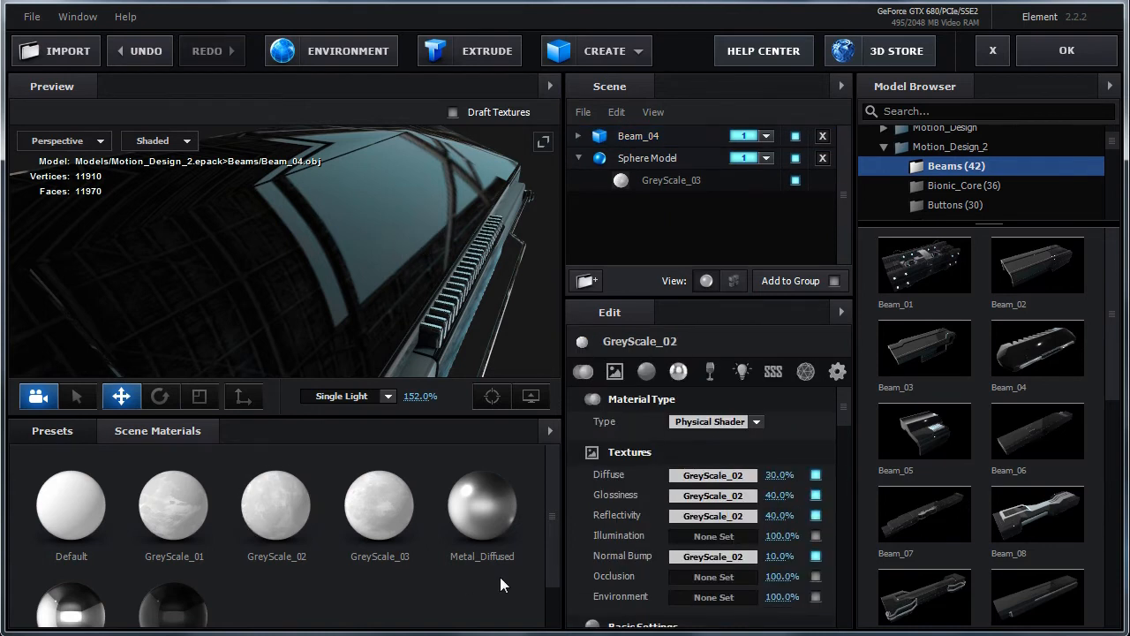
pyautogui.click(703, 495)
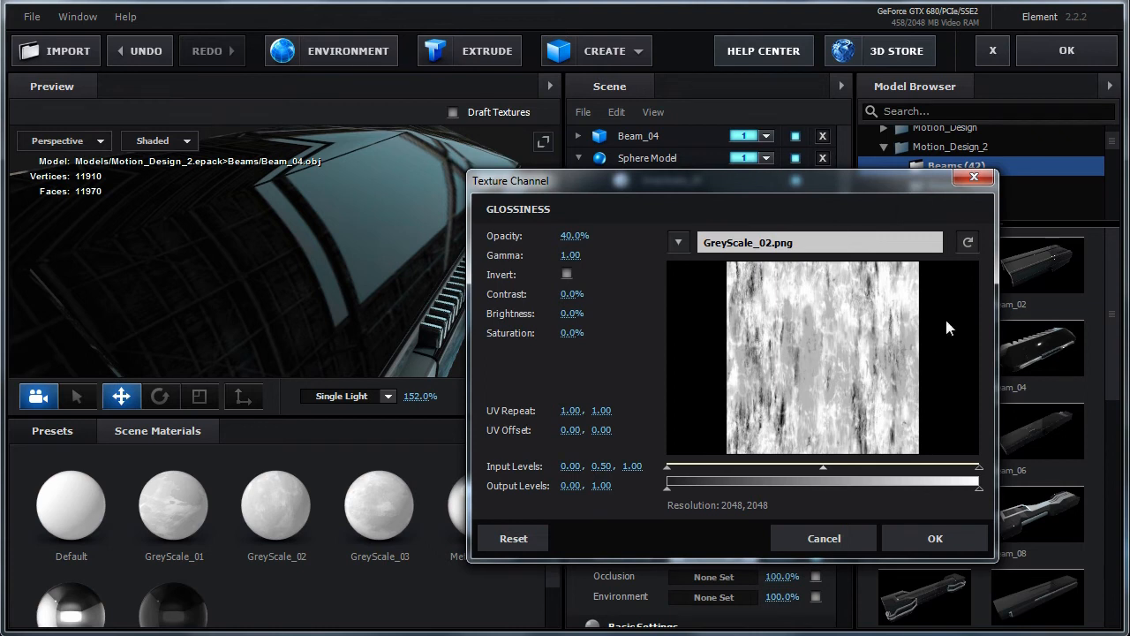
pyautogui.moveTo(913, 189); pyautogui.dragTo(925, 160)
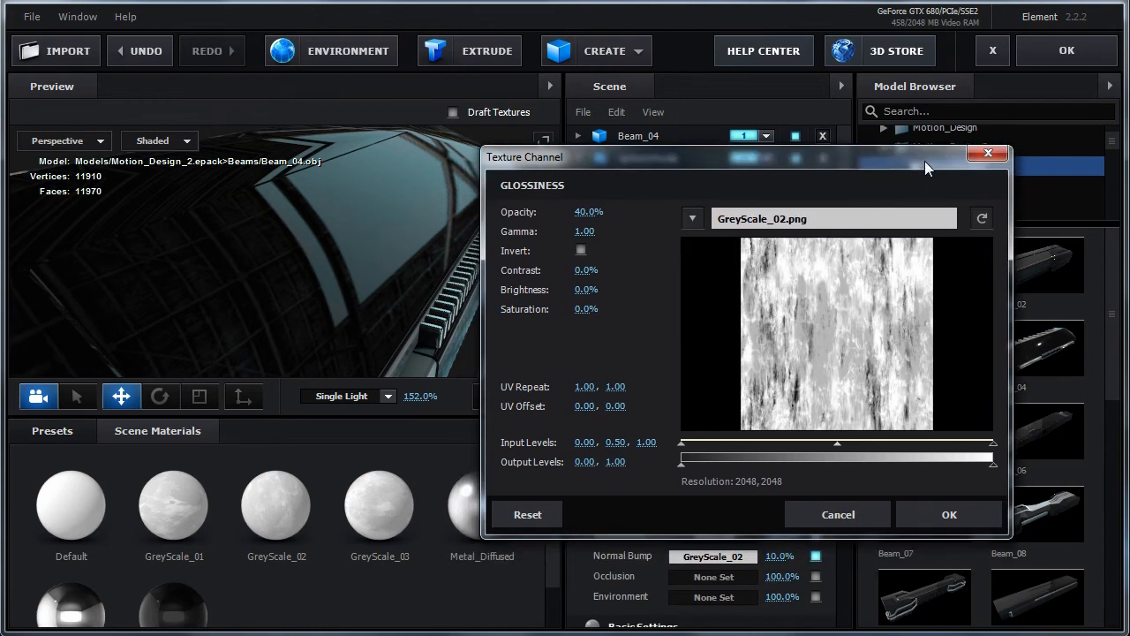
pyautogui.click(989, 152)
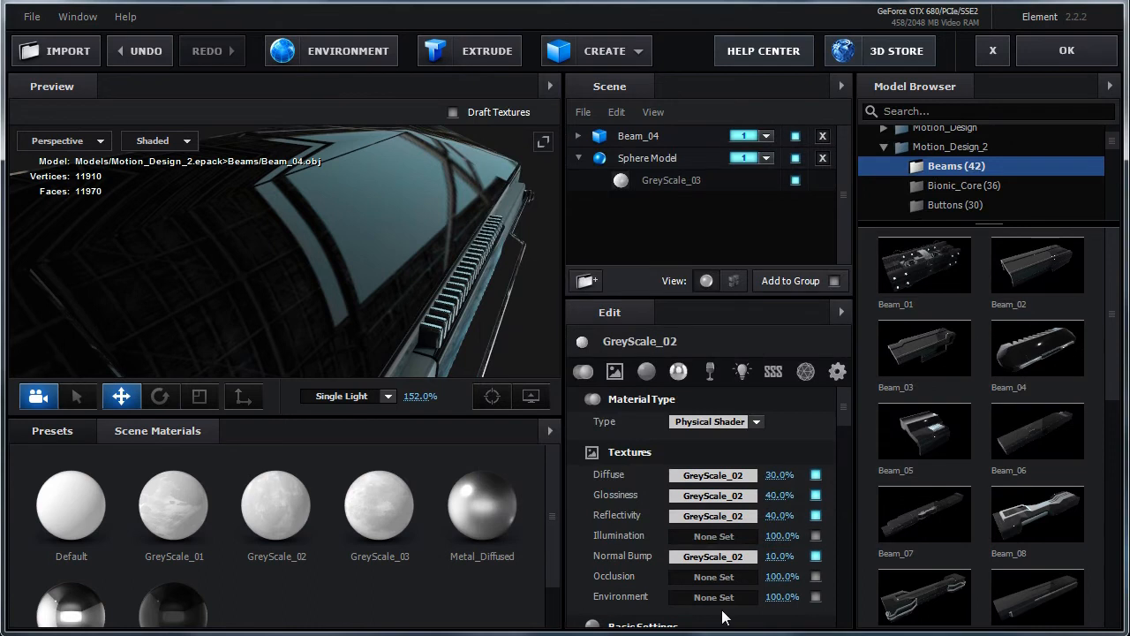
pyautogui.rightClick(717, 499)
pyautogui.click(763, 534)
# Paste the copied texture into the Glossiness channel of Beam_04's Gloss_Black material.
pyautogui.click(580, 158)
pyautogui.click(578, 136)
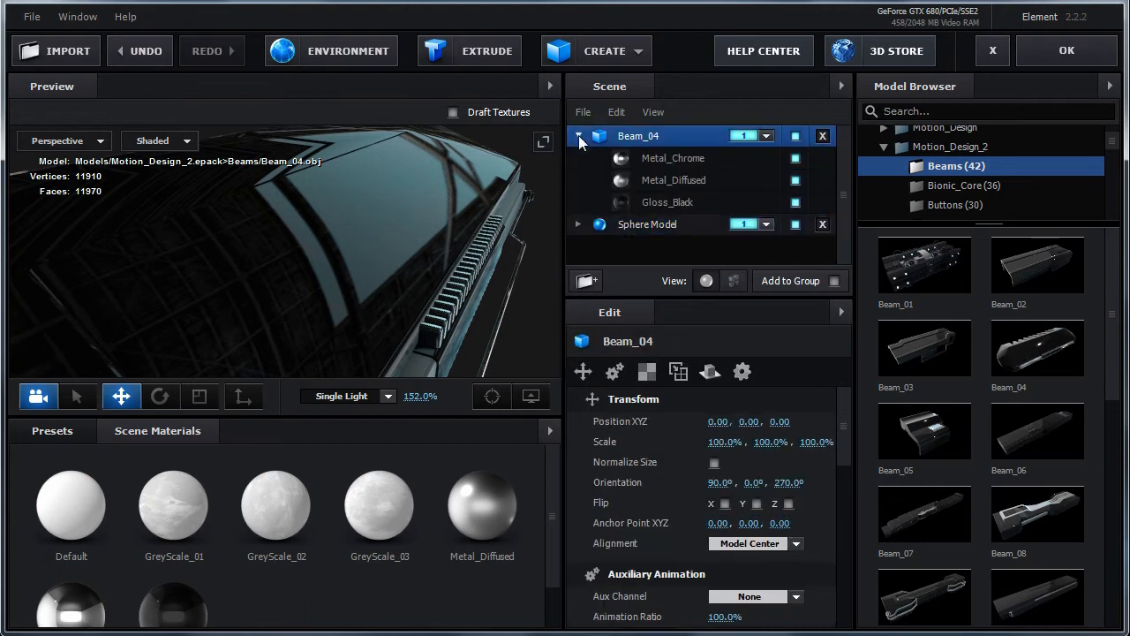
pyautogui.click(651, 204)
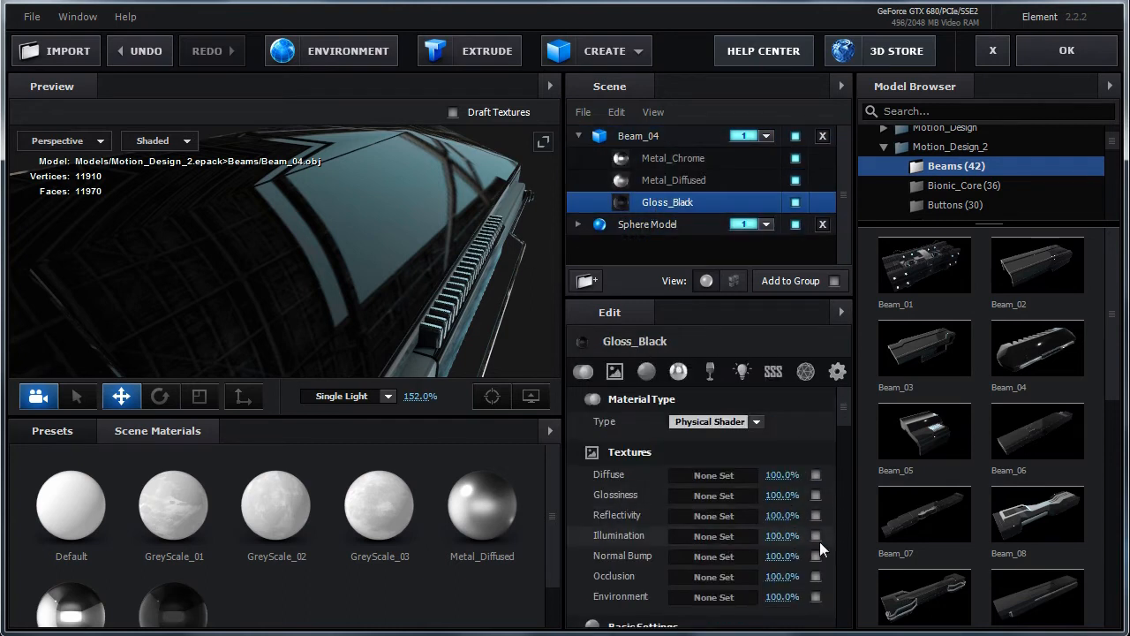
pyautogui.rightClick(726, 496)
pyautogui.click(768, 551)
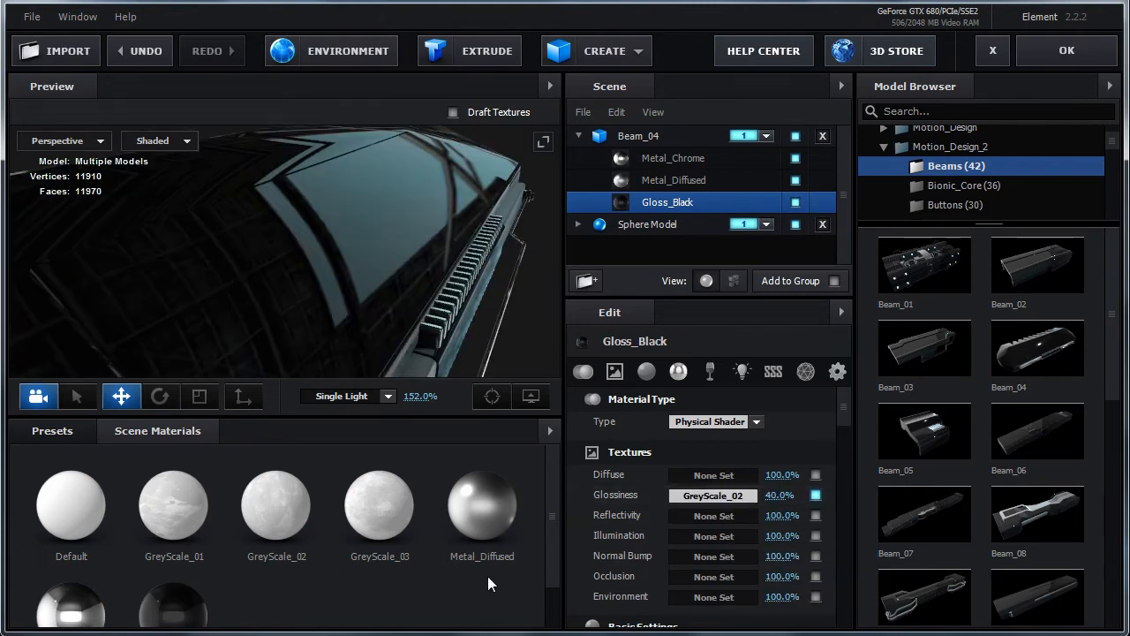
# Set the Glossiness texture strength of Gloss_Black to 48% while checking the reflections on the beam.
pyautogui.moveTo(389, 298); pyautogui.dragTo(392, 265)
pyautogui.moveTo(397, 310); pyautogui.dragTo(417, 288)
pyautogui.moveTo(777, 496); pyautogui.dragTo(795, 500)
pyautogui.moveTo(440, 314); pyautogui.dragTo(405, 279)
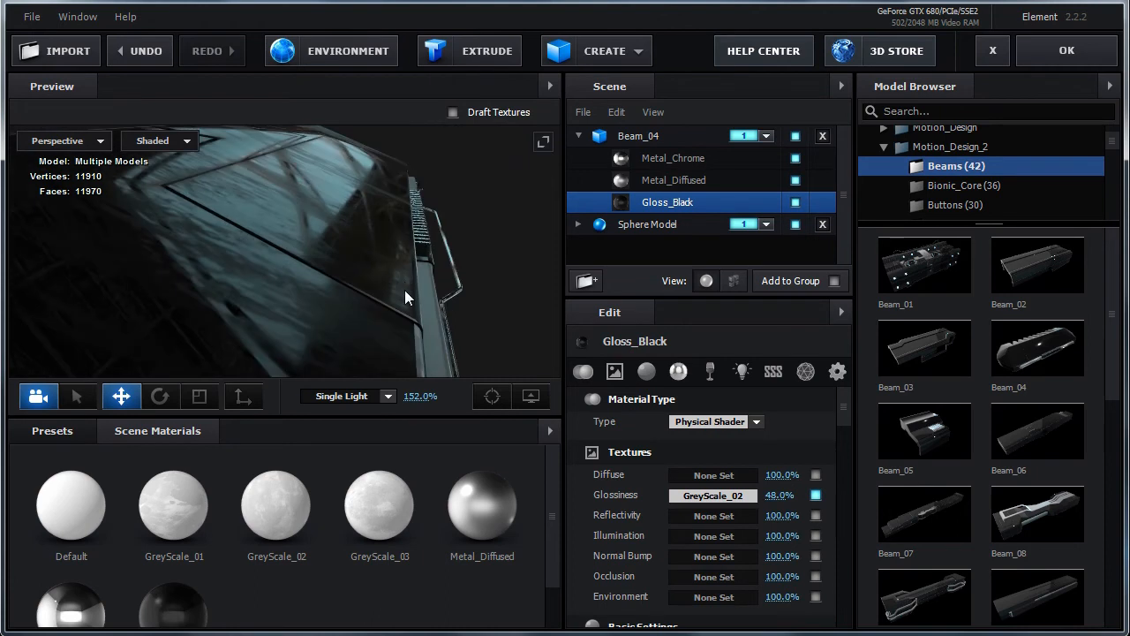
# Compare the beam's reflections with Gloss_Black's Glossiness texture disabled and enabled again.
pyautogui.moveTo(270, 299); pyautogui.dragTo(409, 283)
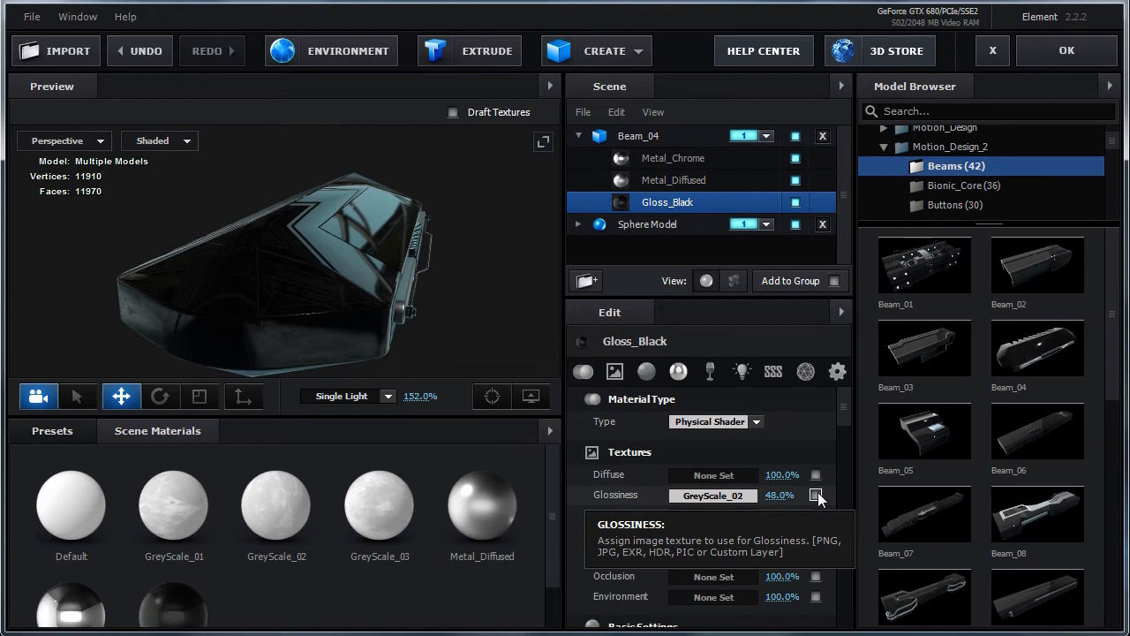
pyautogui.moveTo(440, 286)
pyautogui.mouseDown()
pyautogui.moveTo(430, 289)
pyautogui.moveTo(440, 291)
pyautogui.mouseUp()
pyautogui.scroll(3, 430, 290)
pyautogui.scroll(3, 441, 292)
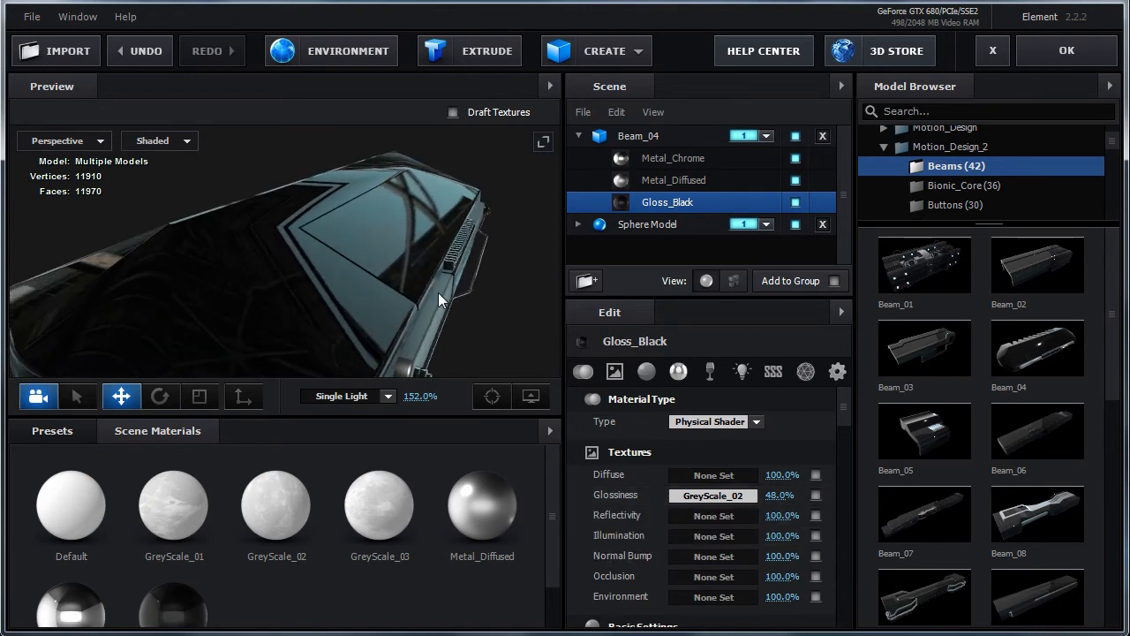
pyautogui.click(816, 496)
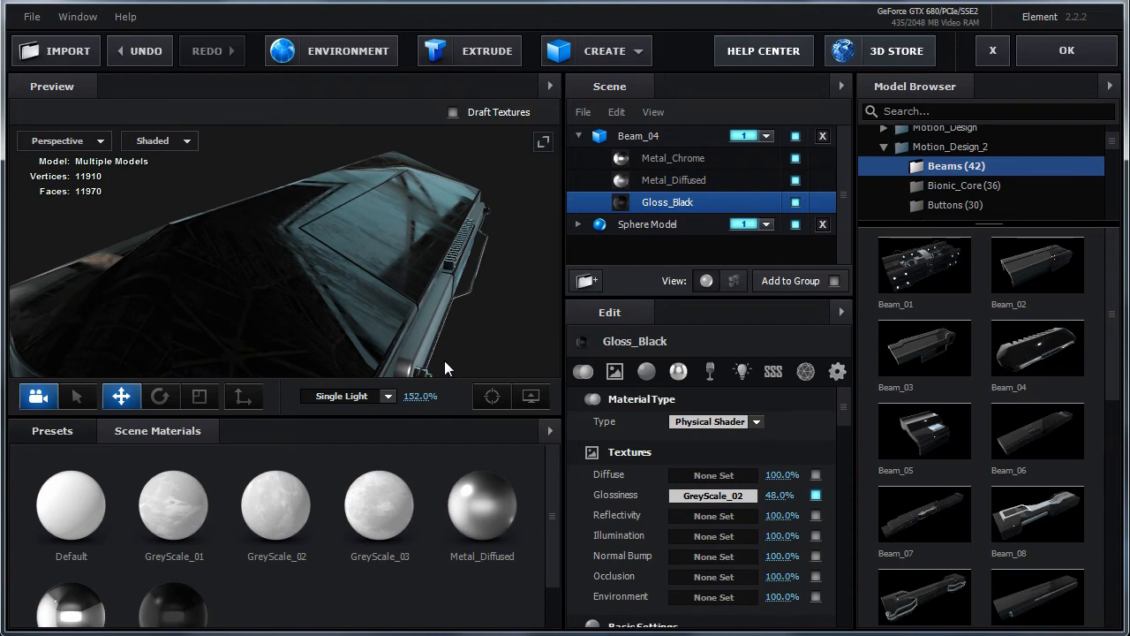
# Copy the Normal Bump texture channel from the Sphere Model's GreyScale_03 material.
pyautogui.click(580, 226)
pyautogui.click(697, 232)
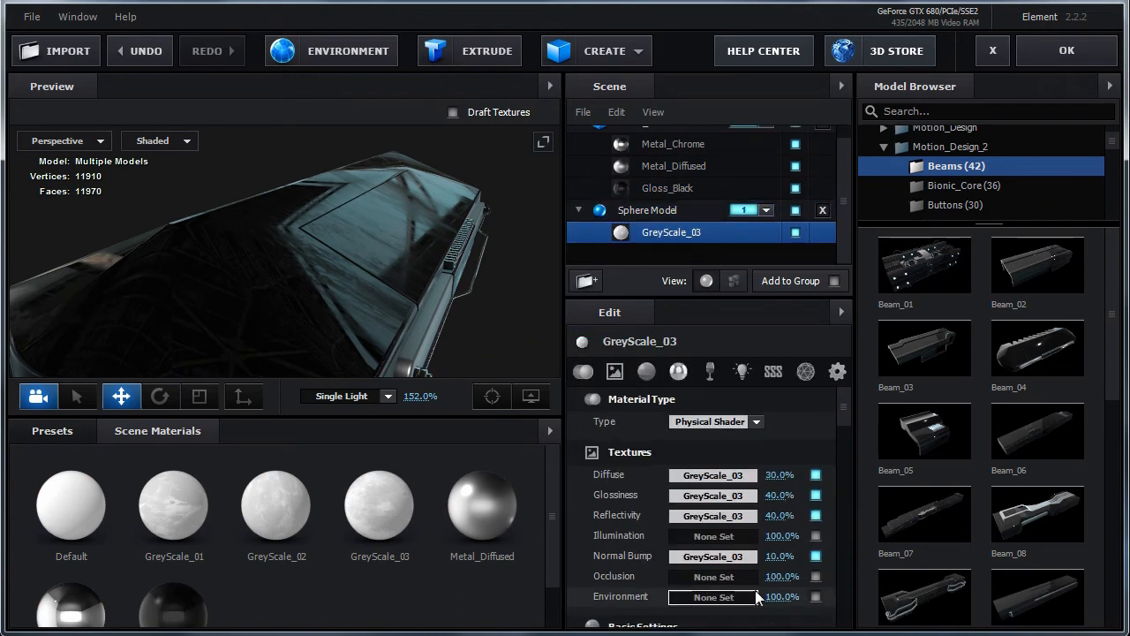
pyautogui.rightClick(718, 566)
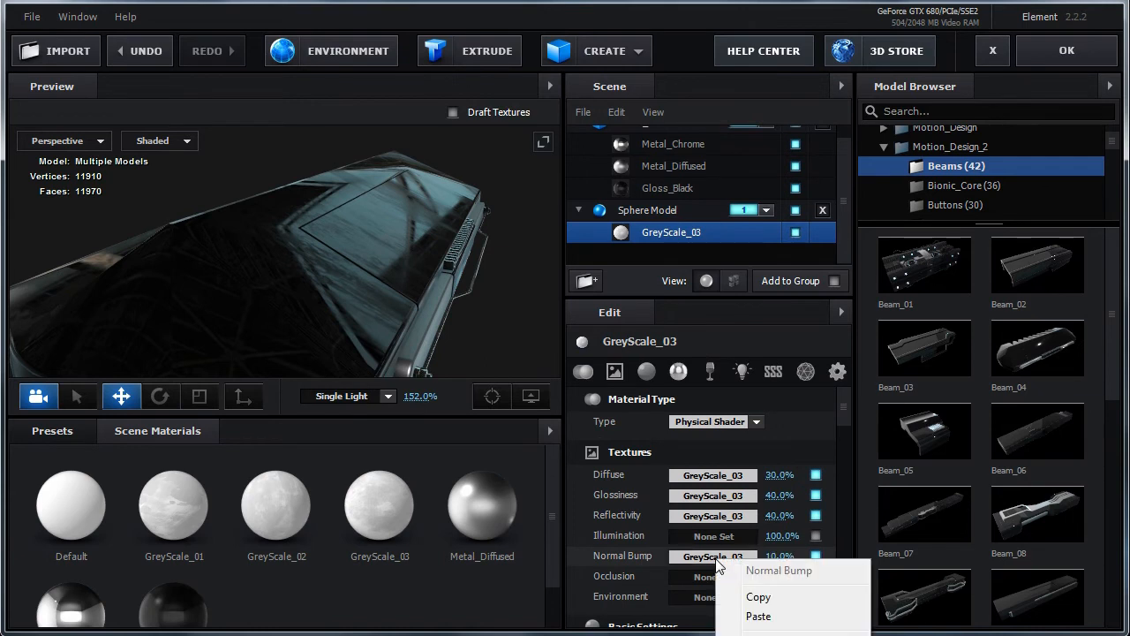
pyautogui.click(765, 601)
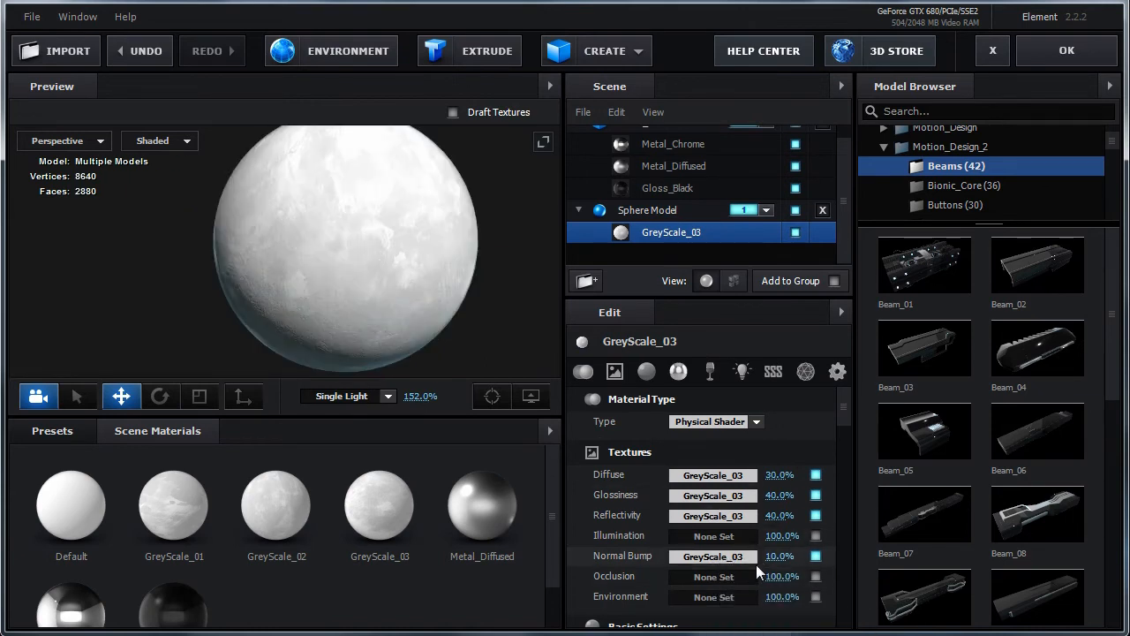
# Paste the copied texture into the Normal Bump channel of Beam_04's Gloss_Black material.
pyautogui.scroll(1, 627, 228)
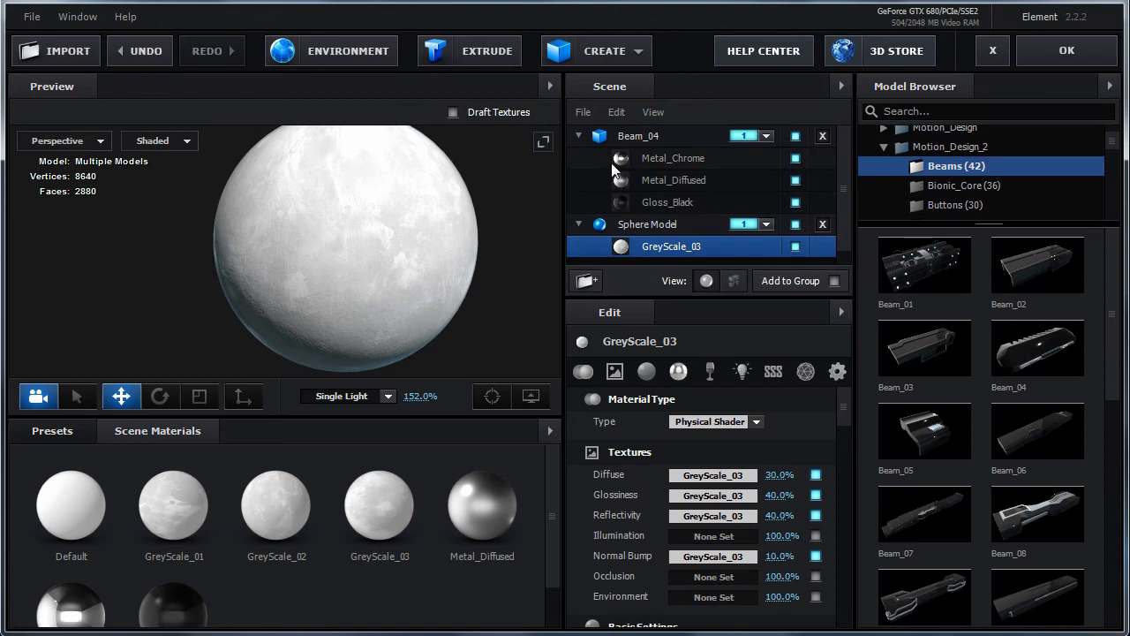
pyautogui.click(628, 136)
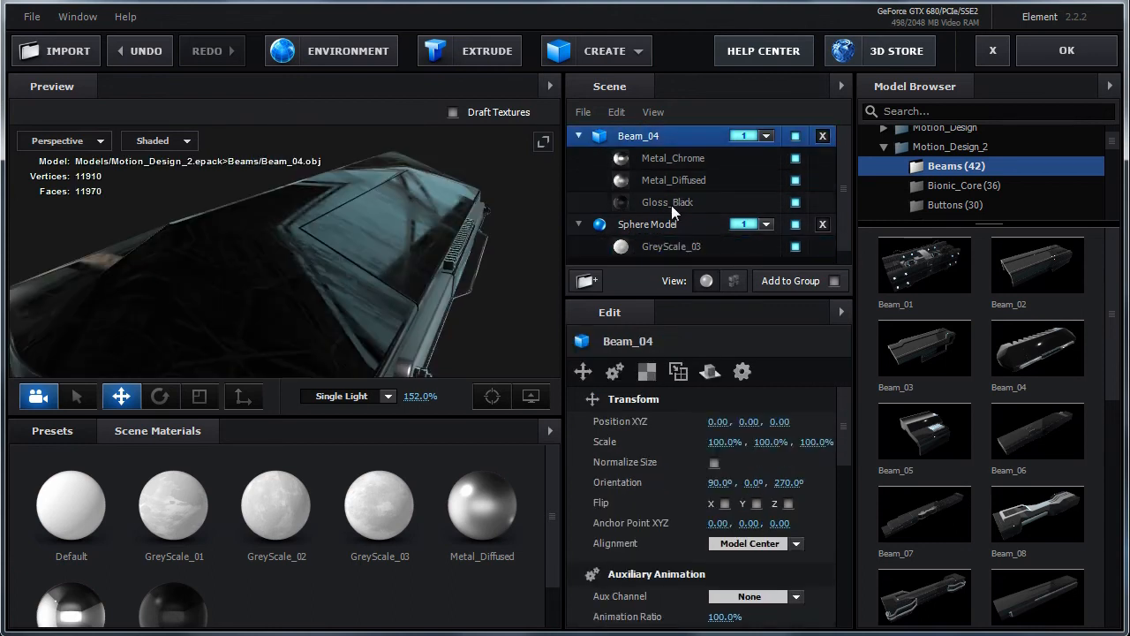
pyautogui.click(671, 203)
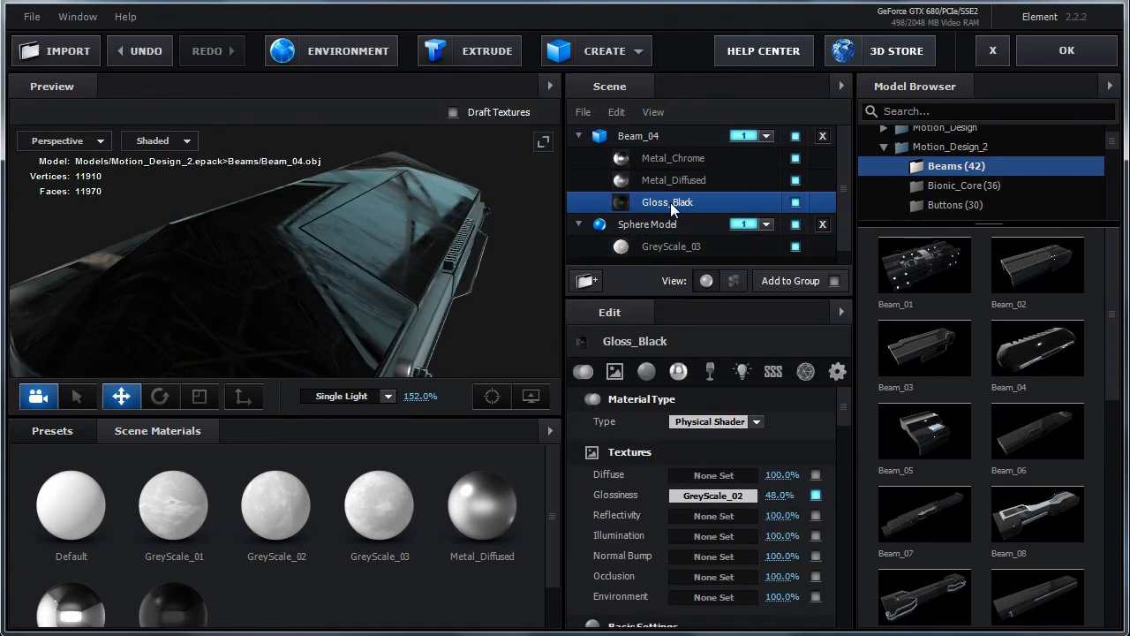
pyautogui.rightClick(699, 565)
pyautogui.click(733, 613)
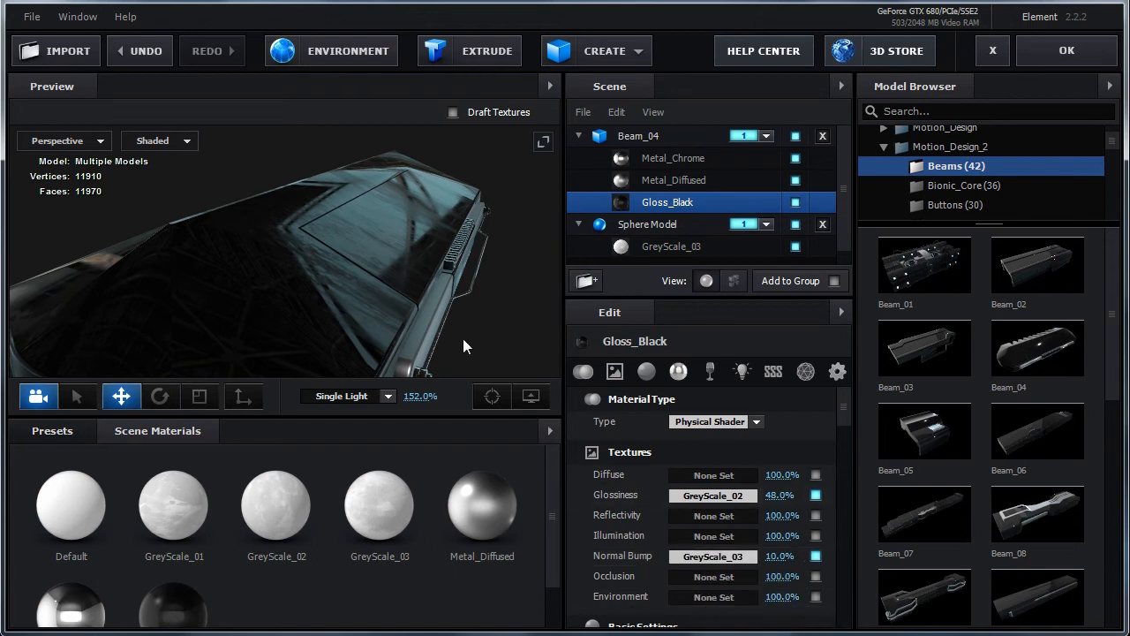
# Set the Normal Bump texture strength of Gloss_Black to 2% and inspect the beam's reflections up close.
pyautogui.moveTo(466, 328)
pyautogui.mouseDown()
pyautogui.moveTo(448, 329)
pyautogui.moveTo(459, 340)
pyautogui.mouseUp()
pyautogui.moveTo(775, 556); pyautogui.dragTo(772, 557)
pyautogui.moveTo(445, 302)
pyautogui.mouseDown()
pyautogui.moveTo(433, 299)
pyautogui.moveTo(449, 300)
pyautogui.mouseUp()
pyautogui.scroll(5, 433, 299)
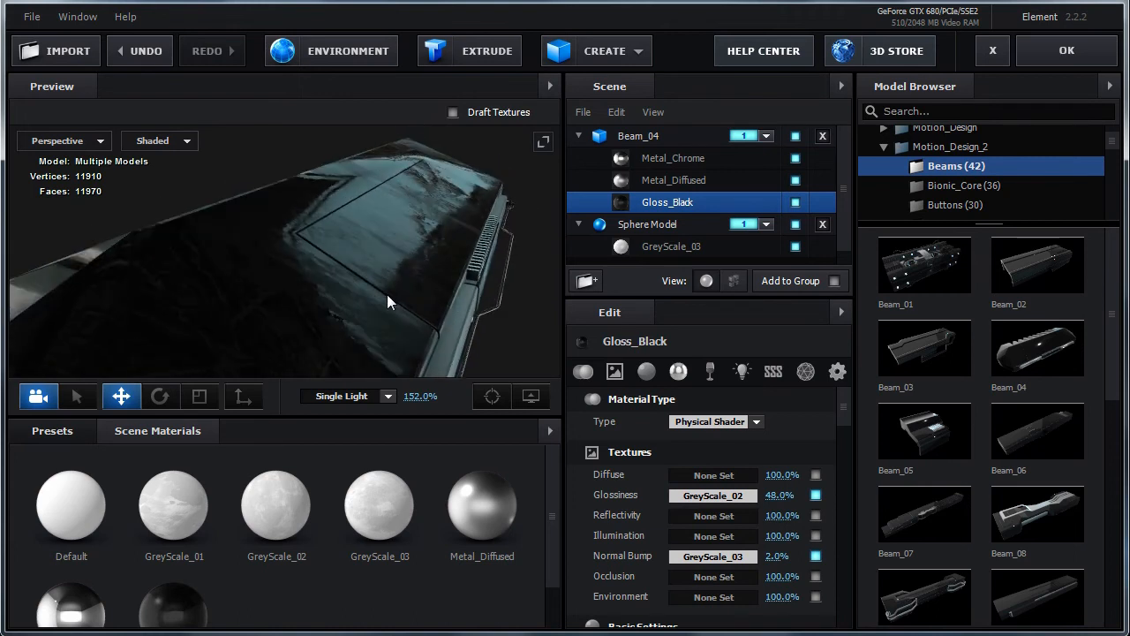
pyautogui.moveTo(385, 294); pyautogui.dragTo(416, 301)
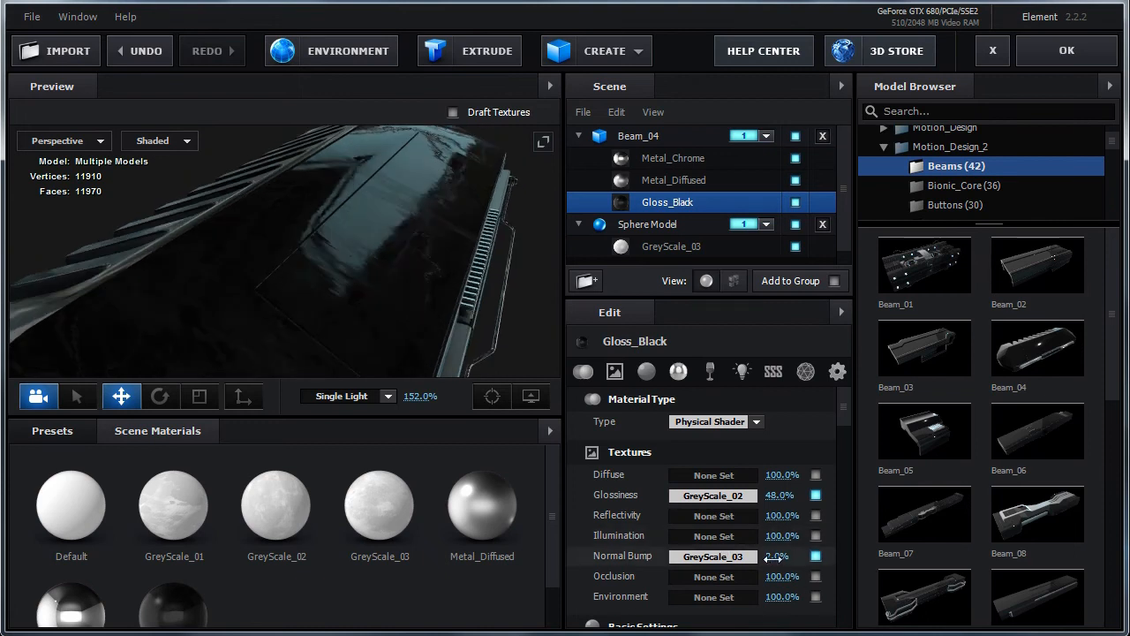
# Try a Normal Bump strength of 4% on Gloss_Black and return it to 2%, comparing the reflections.
pyautogui.moveTo(775, 557); pyautogui.dragTo(769, 557)
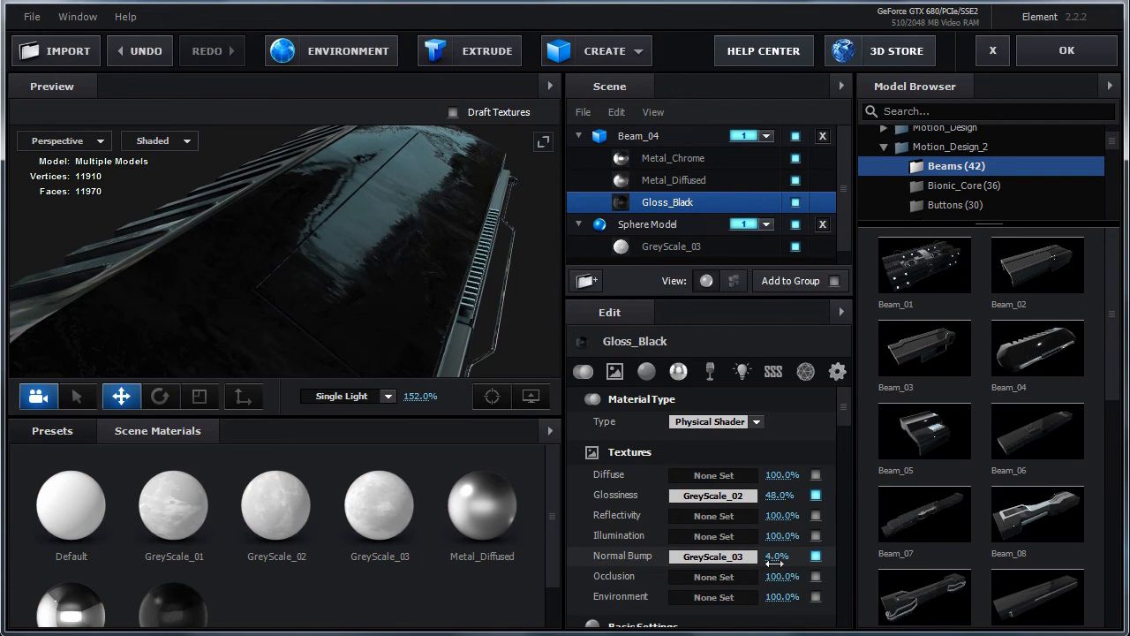
pyautogui.moveTo(442, 331); pyautogui.dragTo(431, 309)
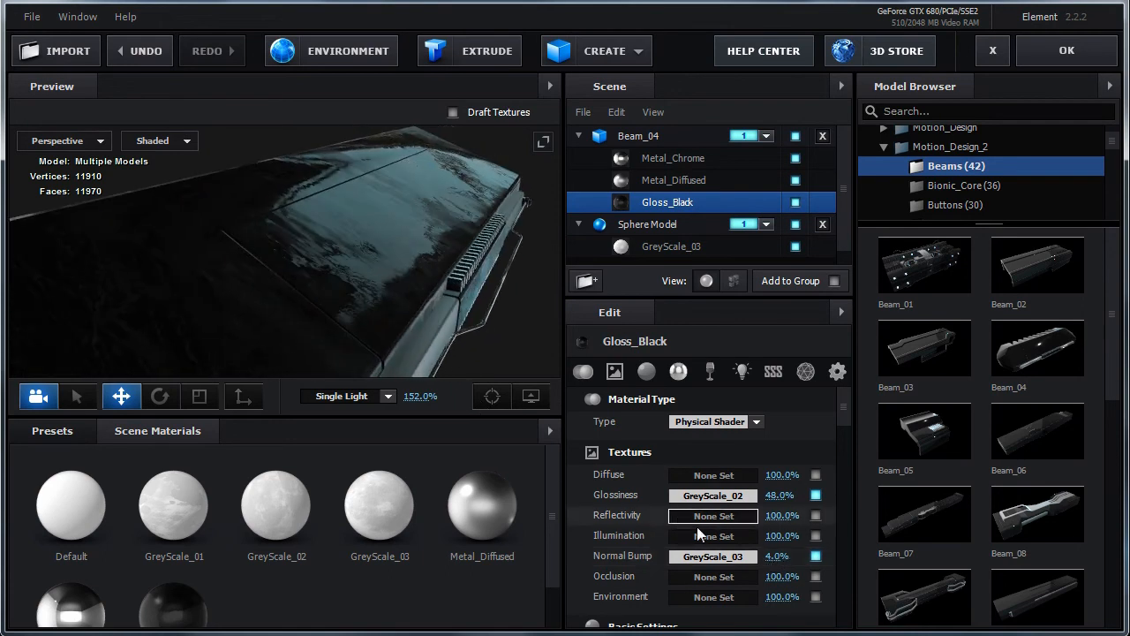
pyautogui.moveTo(776, 556); pyautogui.dragTo(769, 557)
pyautogui.moveTo(408, 356); pyautogui.dragTo(358, 276)
pyautogui.scroll(5, 357, 274)
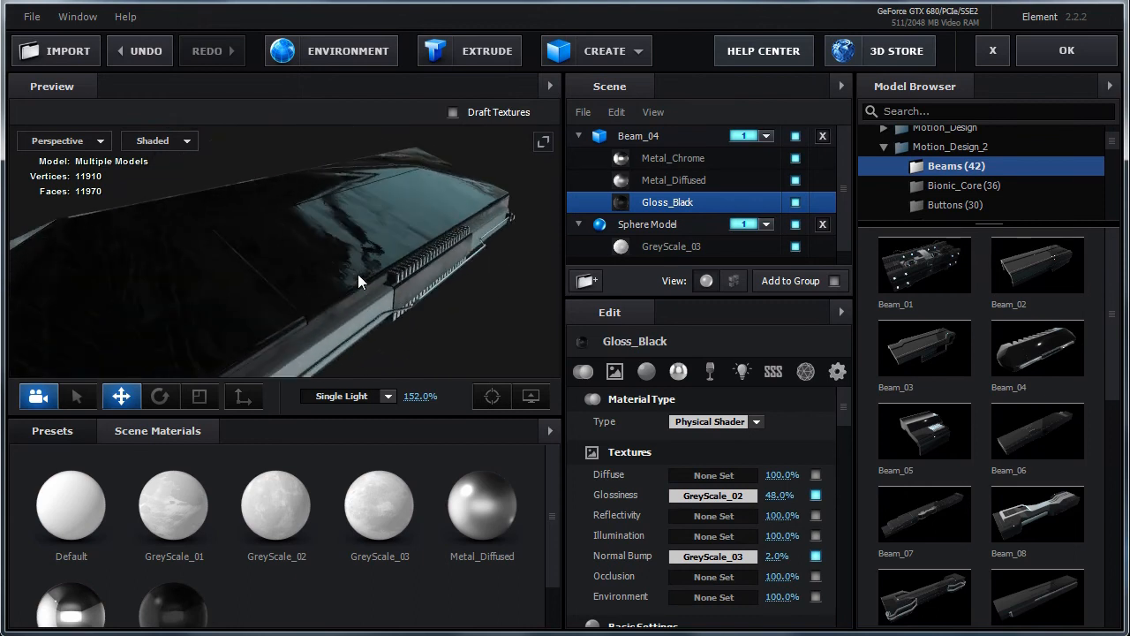
# Set the Glossiness texture strength of Gloss_Black to 67% and check the reflections around the beam.
pyautogui.moveTo(780, 497); pyautogui.dragTo(804, 497)
pyautogui.moveTo(429, 305)
pyautogui.mouseDown()
pyautogui.moveTo(442, 315)
pyautogui.moveTo(413, 311)
pyautogui.moveTo(430, 305)
pyautogui.mouseUp()
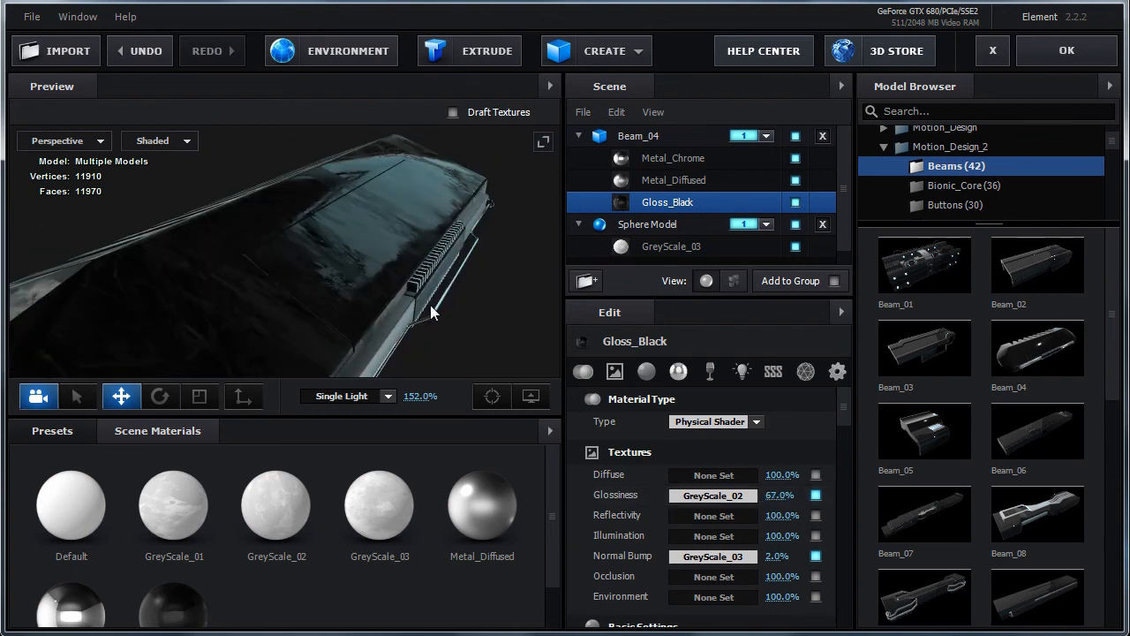
pyautogui.moveTo(450, 318); pyautogui.dragTo(410, 293)
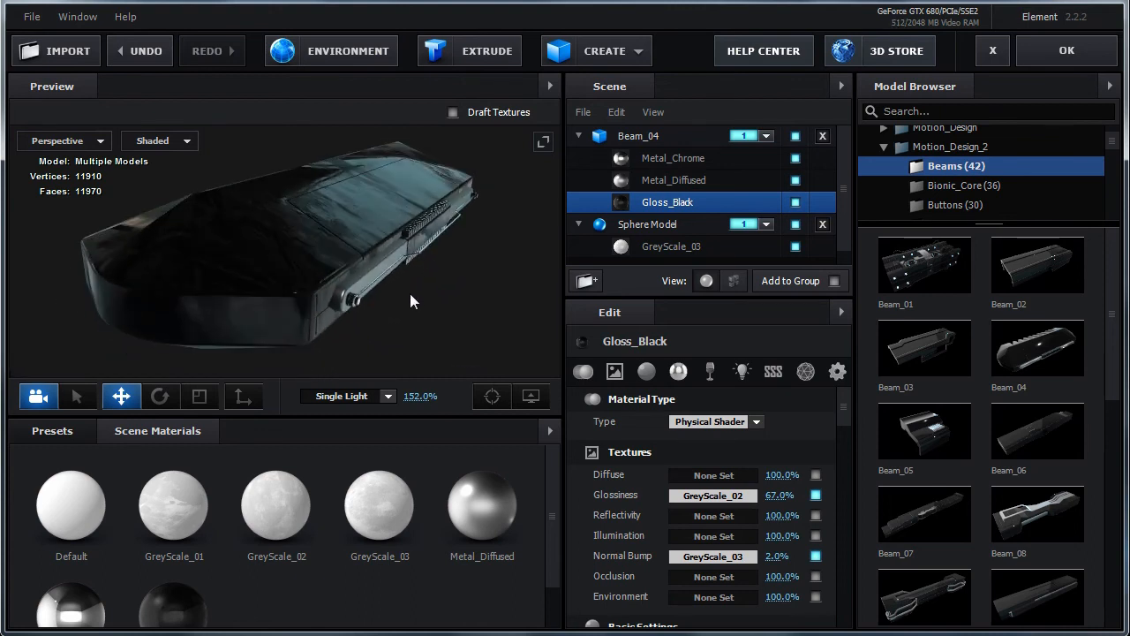
# Inspect the GreyScale_03 material on the Sphere Model and copy its Normal Bump texture channel again.
pyautogui.click(619, 224)
pyautogui.click(678, 246)
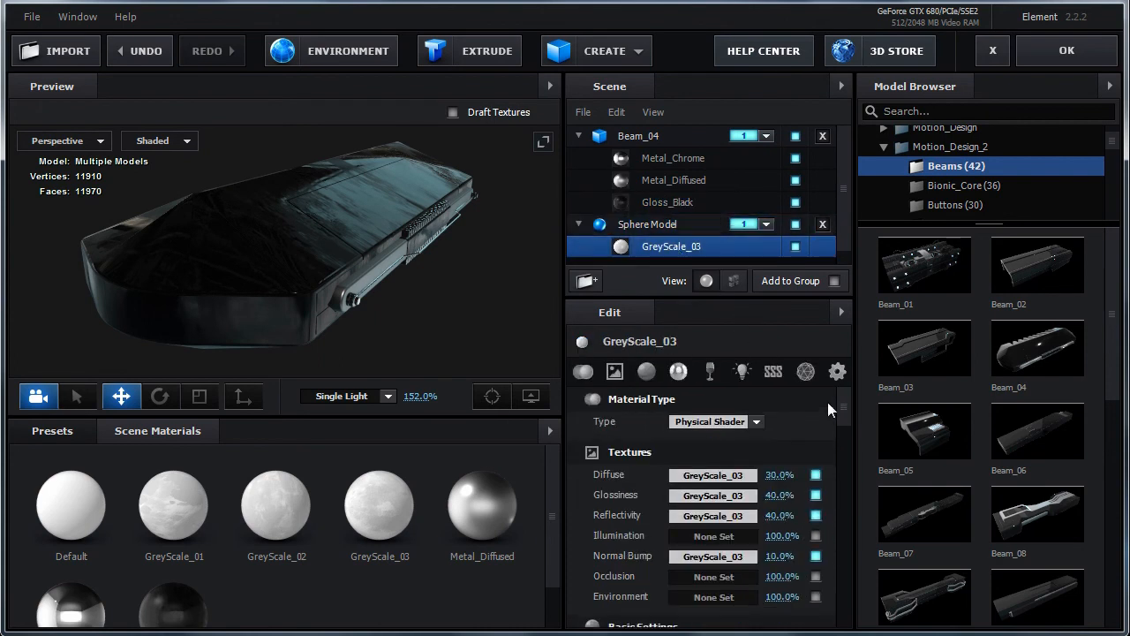
pyautogui.moveTo(846, 399); pyautogui.dragTo(846, 406)
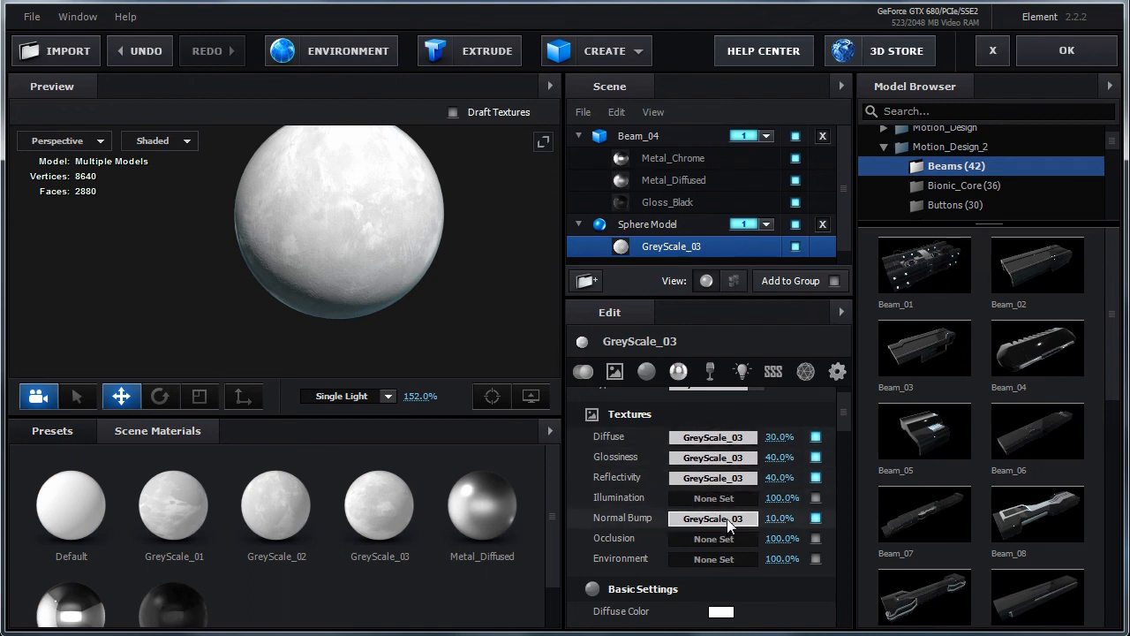
pyautogui.moveTo(455, 260); pyautogui.dragTo(430, 286, button='middle')
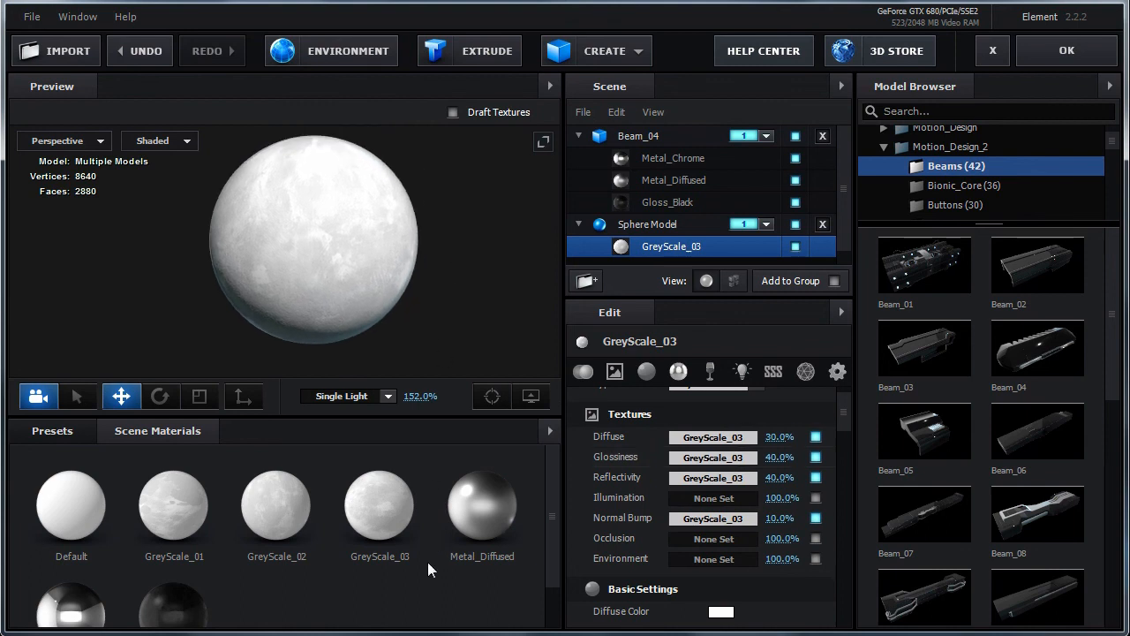
pyautogui.click(379, 515)
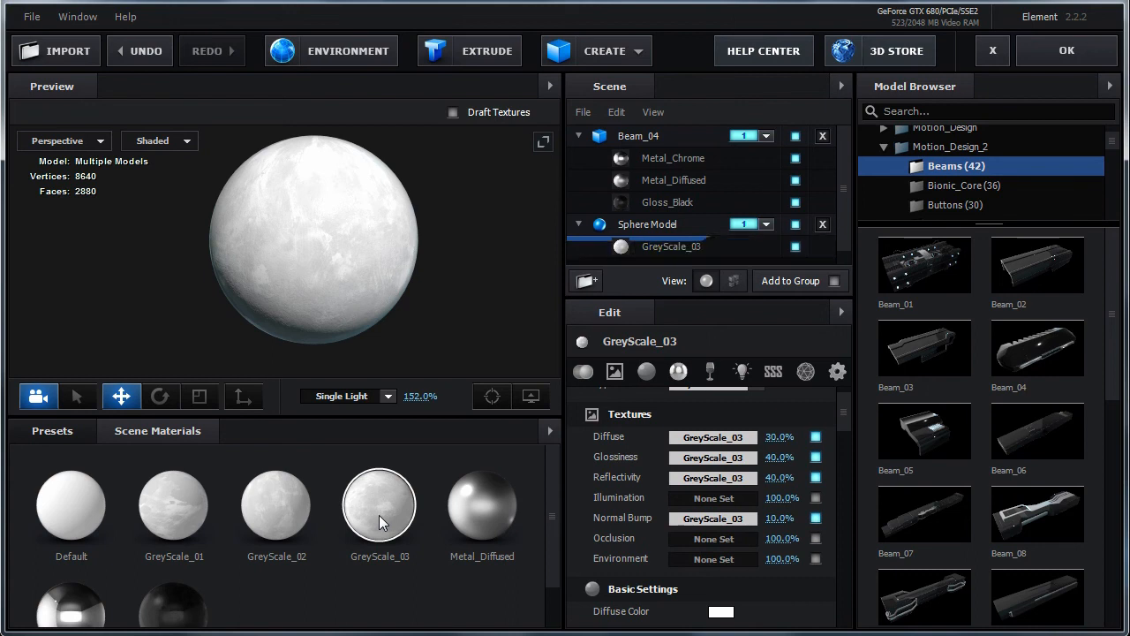
pyautogui.rightClick(717, 519)
pyautogui.click(763, 556)
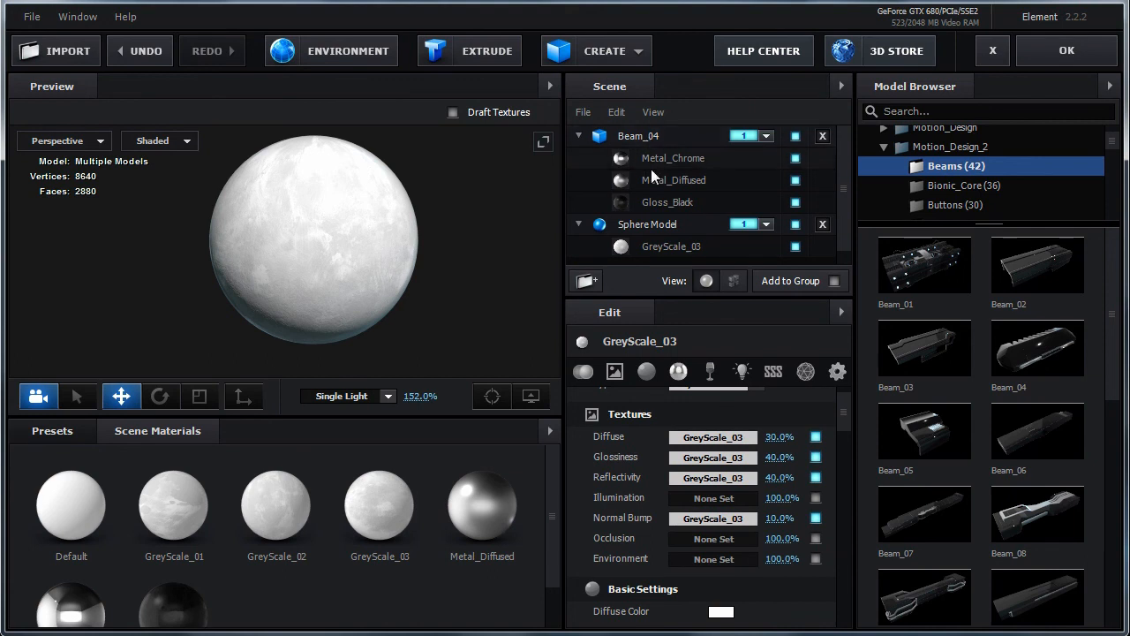
# Replace Gloss_Black's Normal Bump channel with the copied GreyScale_03 texture at 10% strength.
pyautogui.click(654, 202)
pyautogui.rightClick(709, 520)
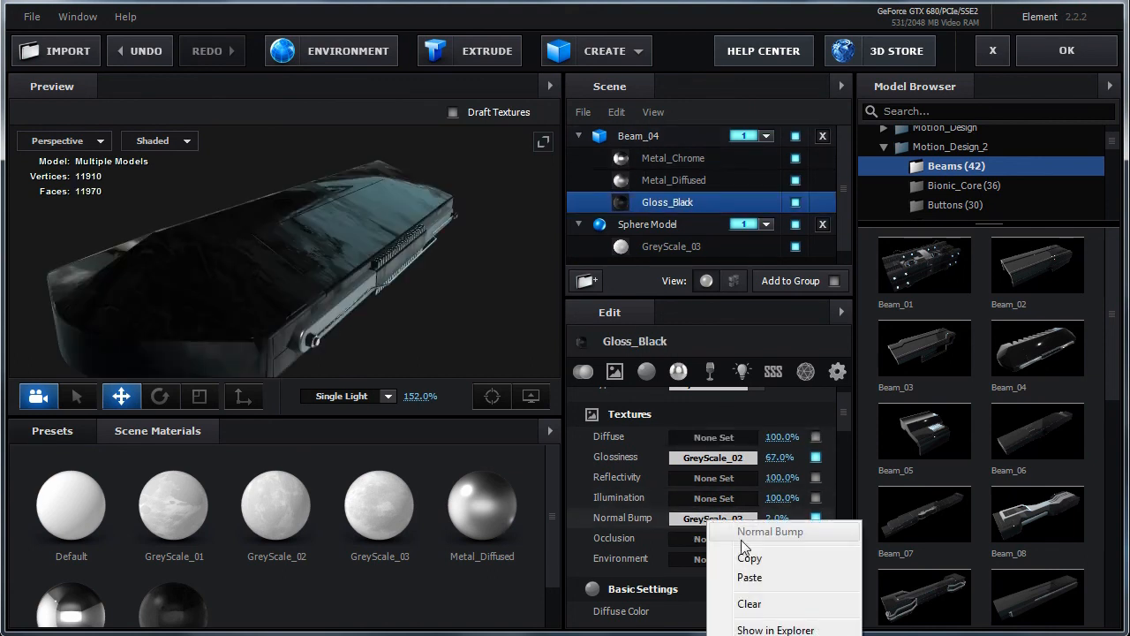
pyautogui.click(750, 578)
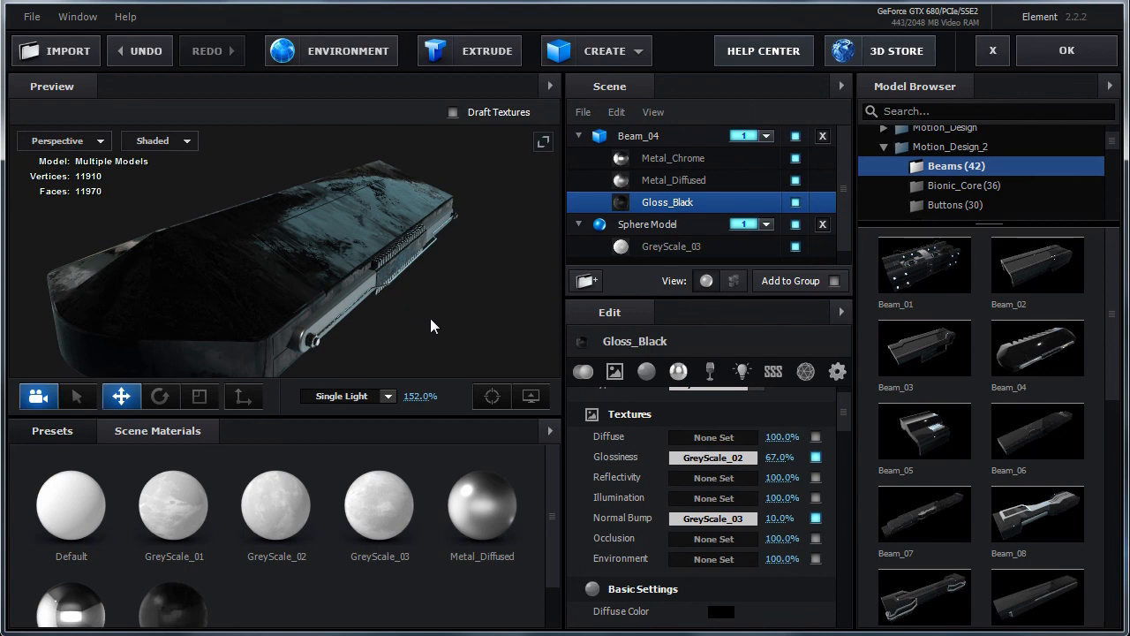
# Fine-tune the Normal Bump texture strength of Gloss_Black while checking the beam's reflections from different angles.
pyautogui.moveTo(428, 320)
pyautogui.mouseDown()
pyautogui.moveTo(408, 320)
pyautogui.moveTo(433, 321)
pyautogui.mouseUp()
pyautogui.scroll(3, 434, 322)
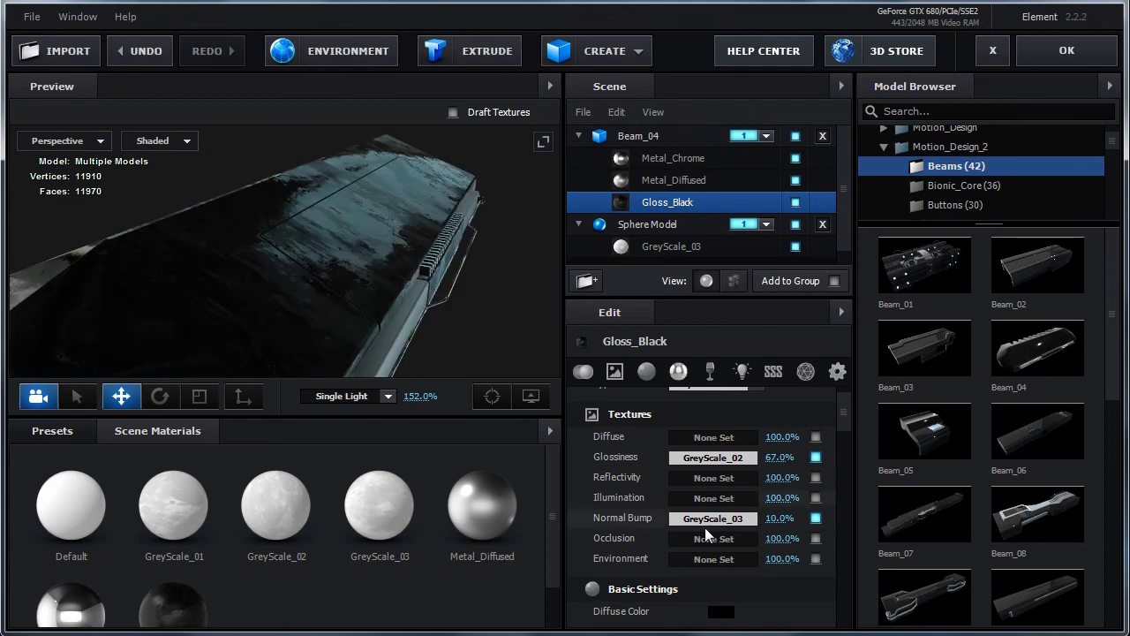
pyautogui.moveTo(777, 518); pyautogui.dragTo(782, 523)
pyautogui.moveTo(413, 276); pyautogui.dragTo(380, 287)
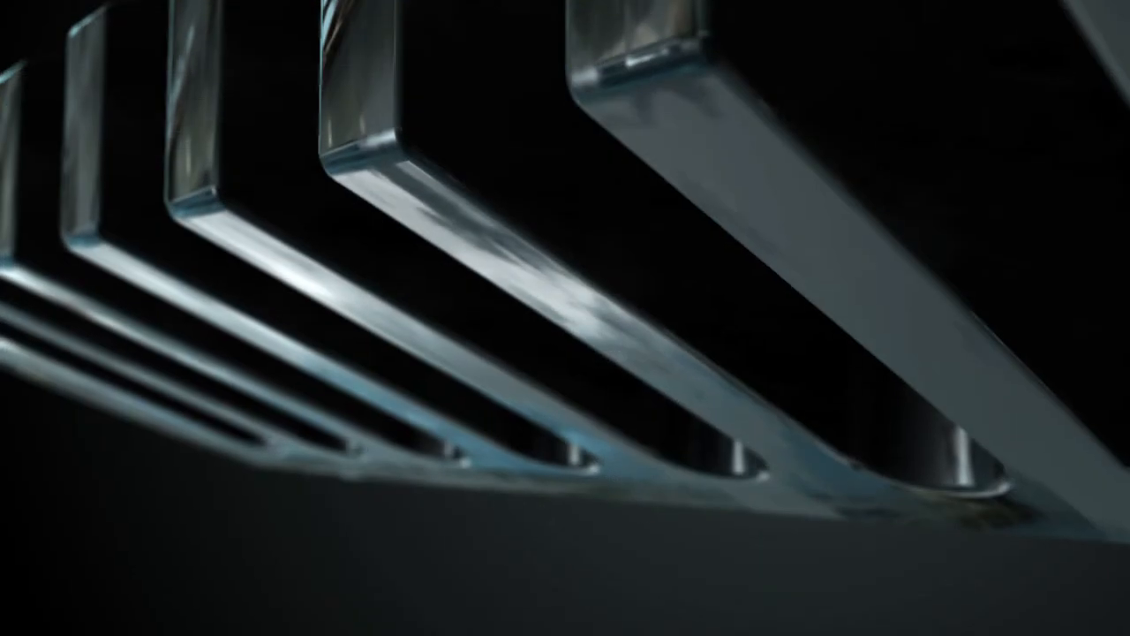